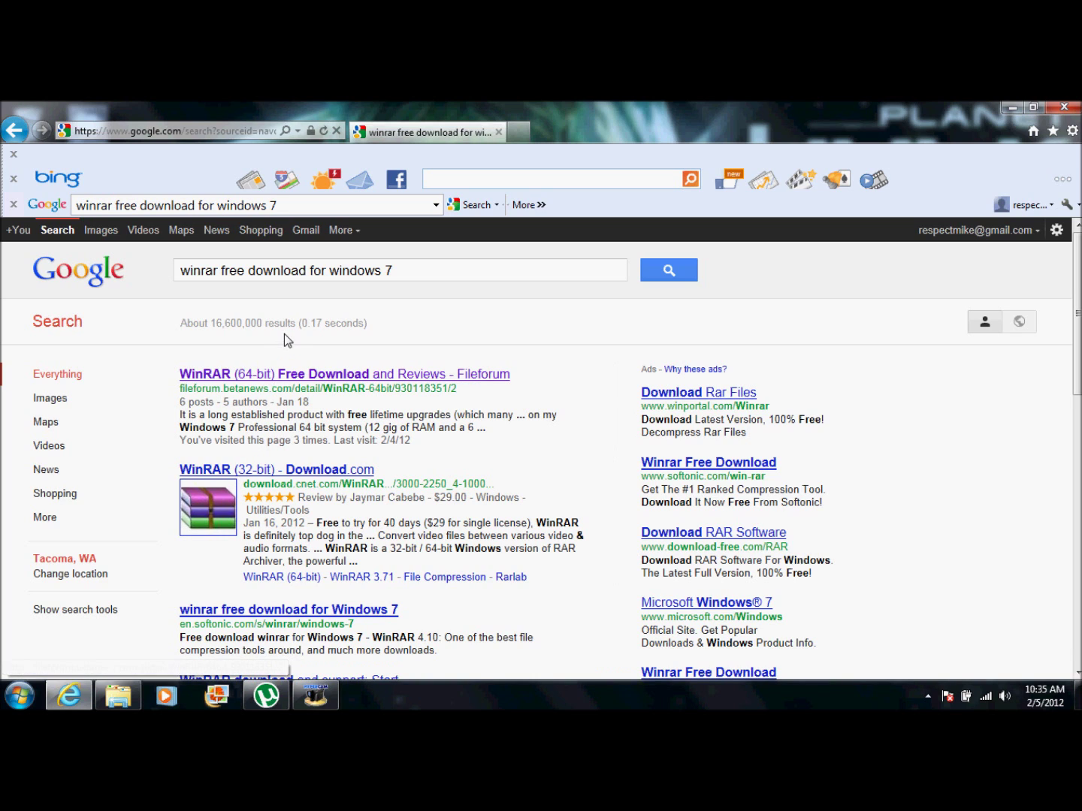
- Open the Fileforum WinRAR 64-bit page and start the winrar-x64-410.exe download
left_click(279, 382)
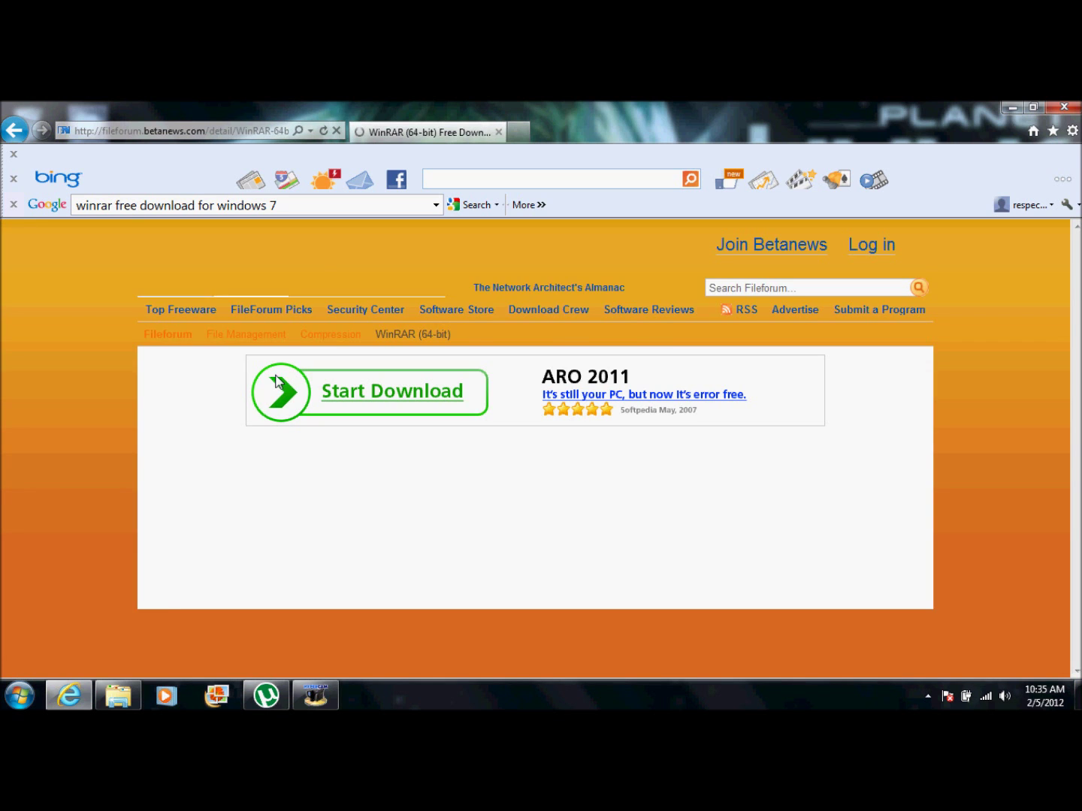
left_click_drag(1077, 283, 1076, 288)
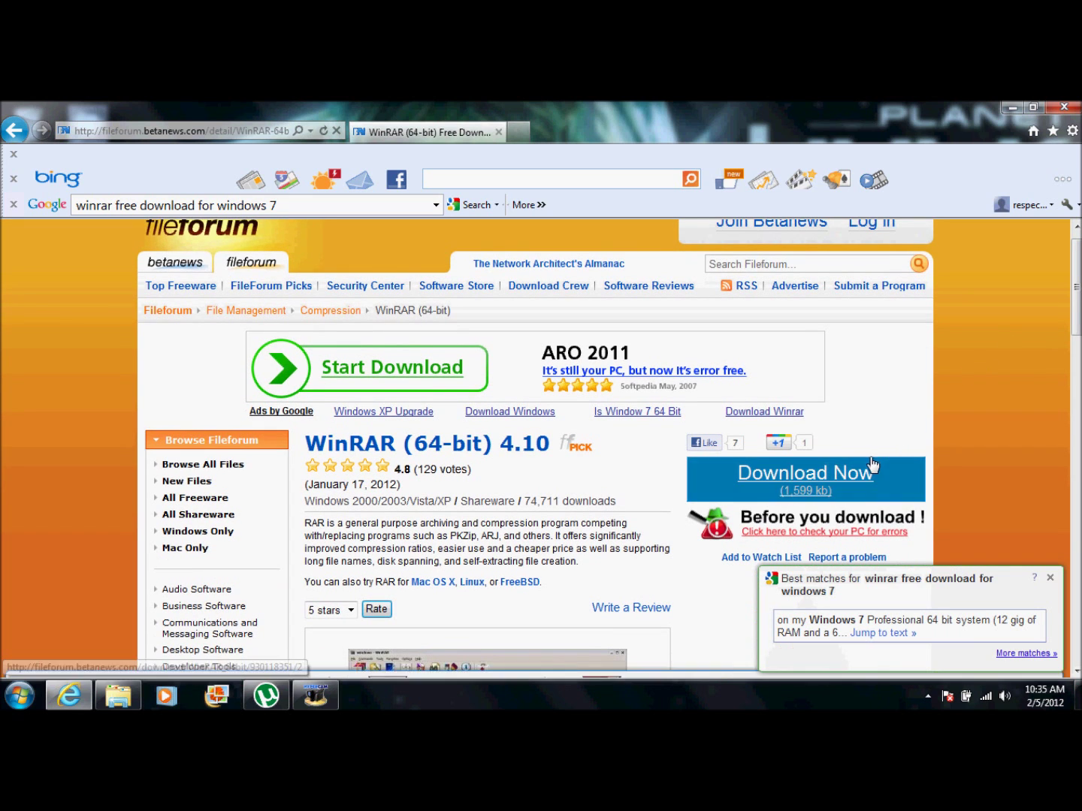
left_click(840, 491)
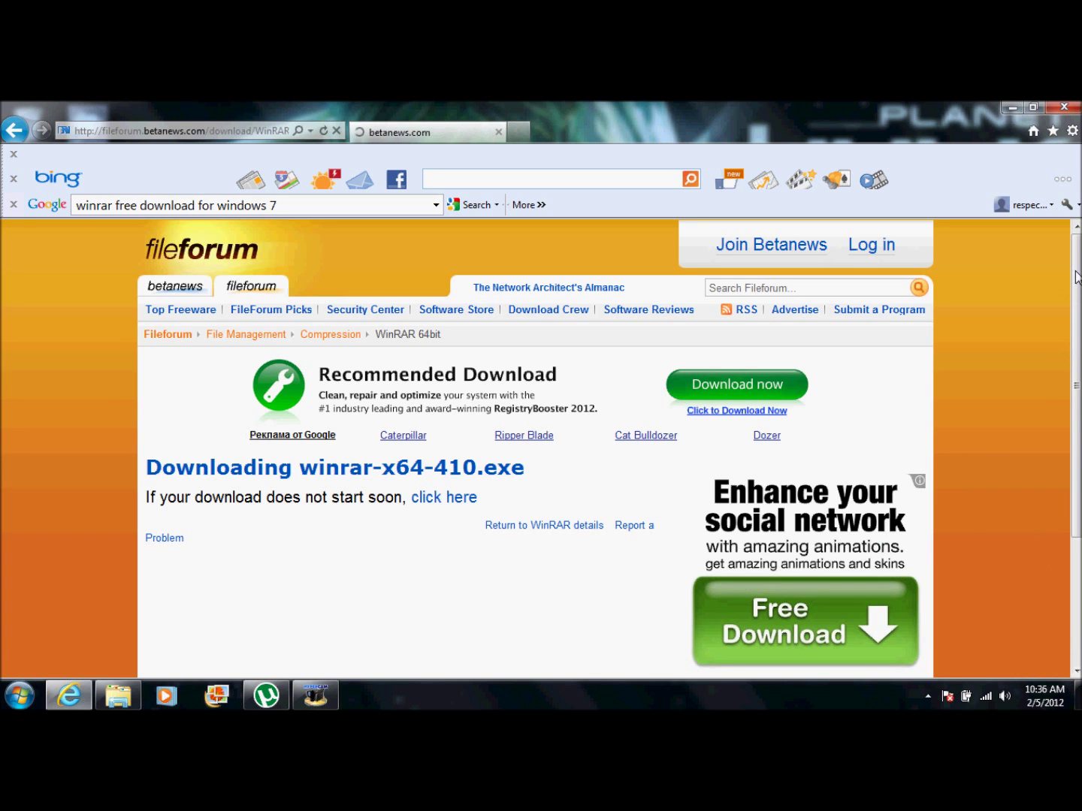
- Cancel the run-or-save download prompt and minimize Internet Explorer
scroll(862, 508, "down", 1)
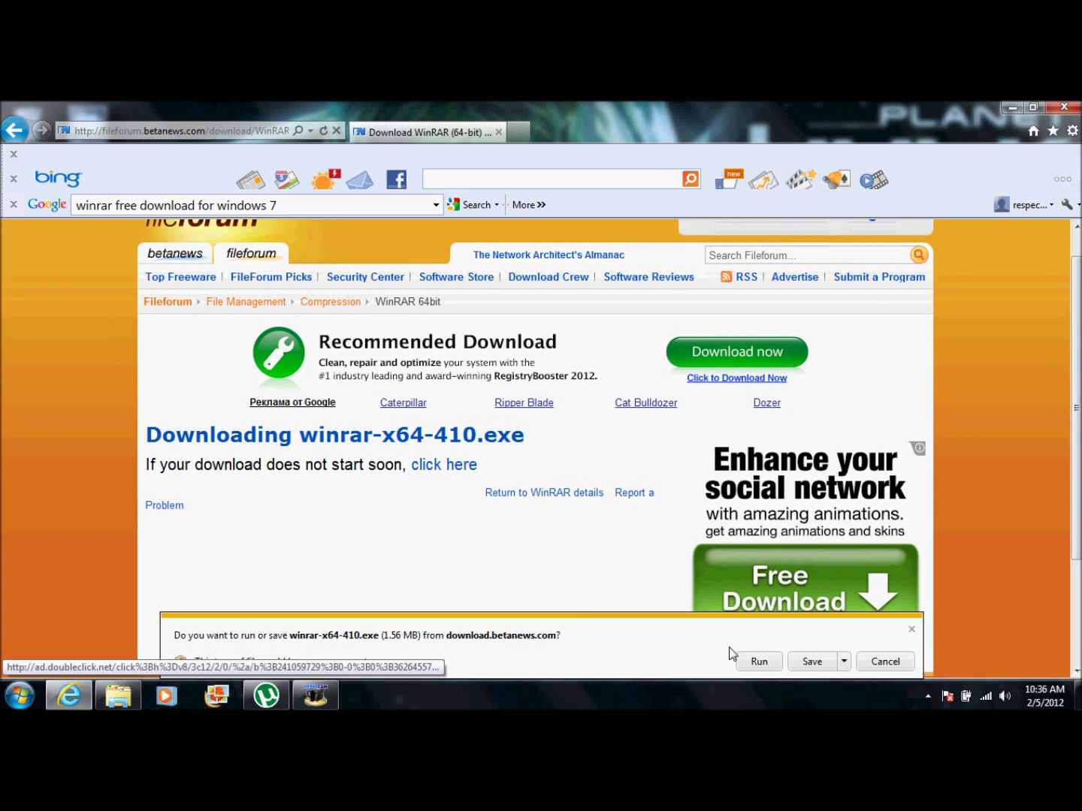
left_click(875, 661)
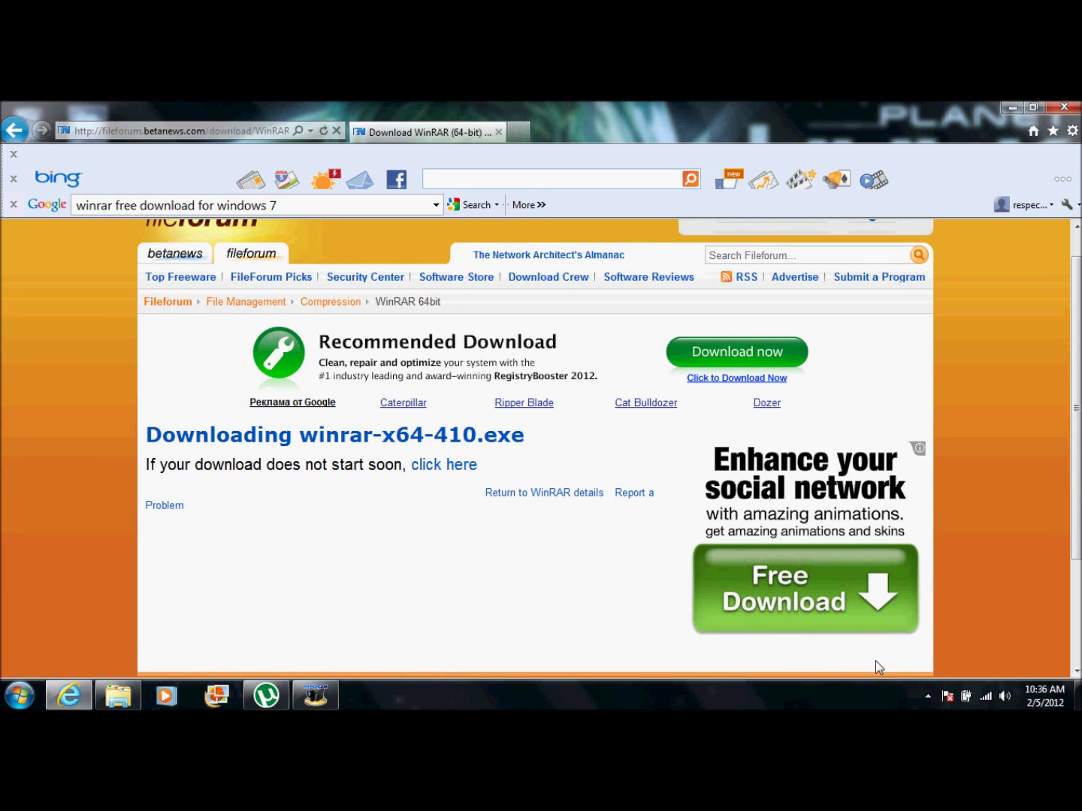
left_click(1007, 107)
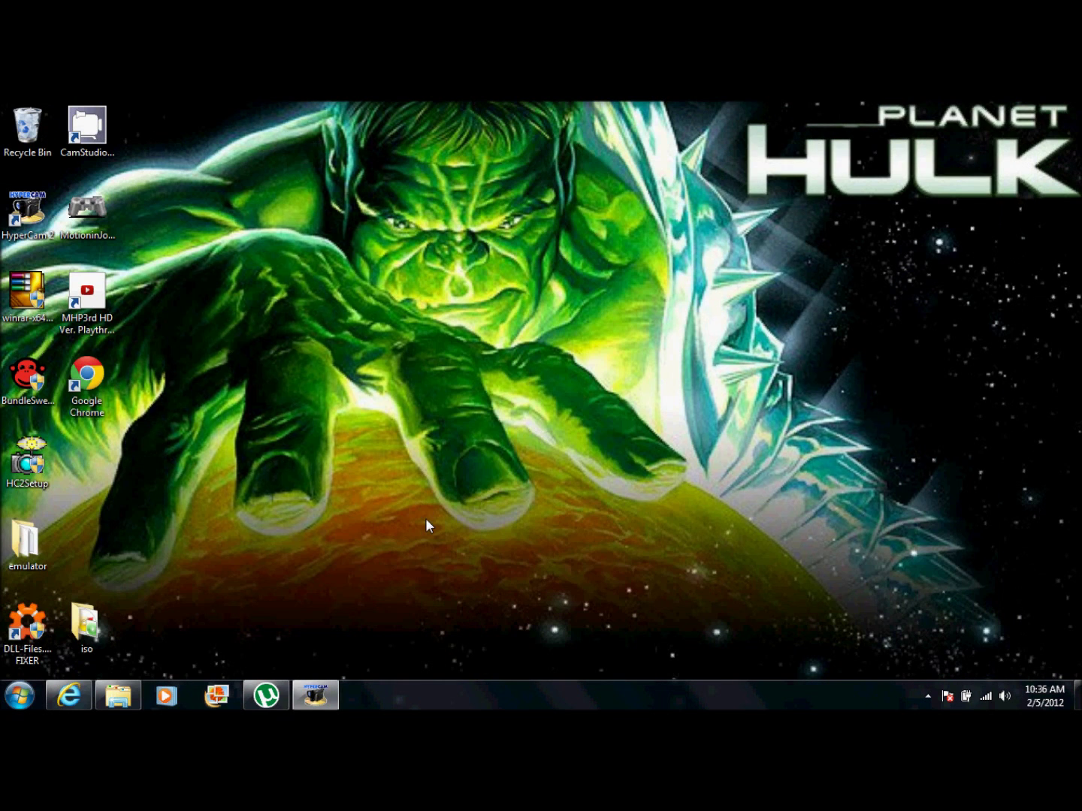
- Search for 'dolphin emulator' and open the official dolphin-emulator.com website
left_click(69, 695)
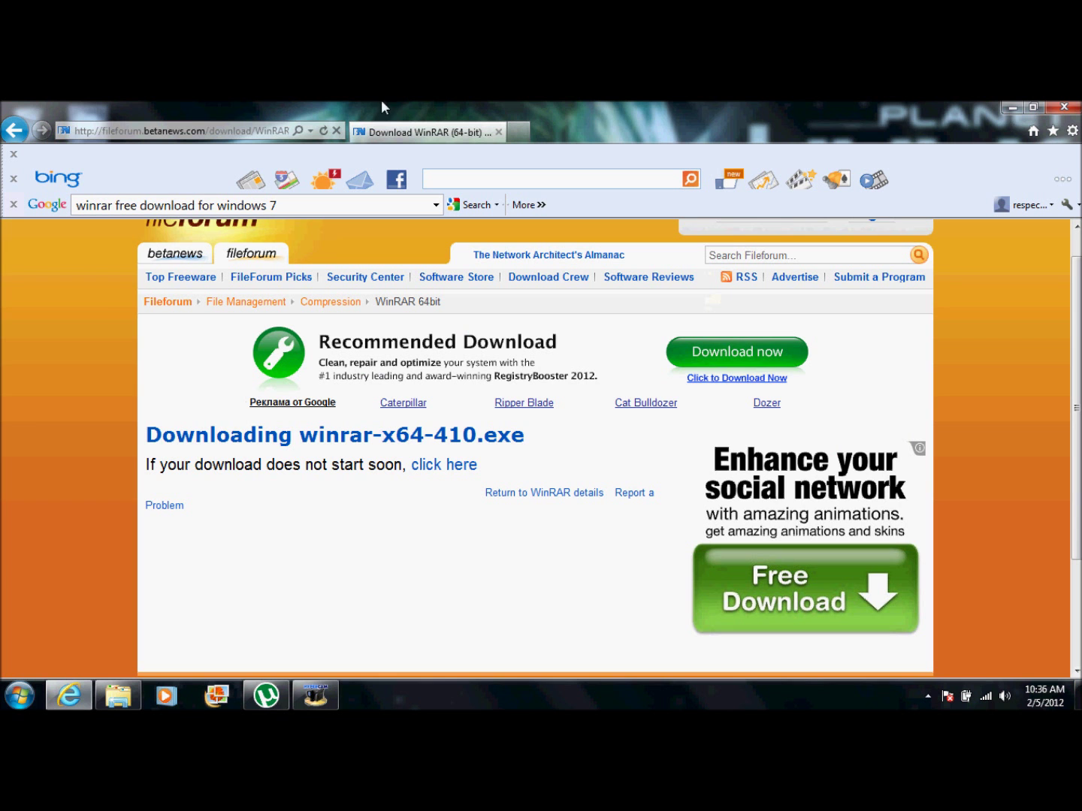
left_click_drag(294, 203, 57, 218)
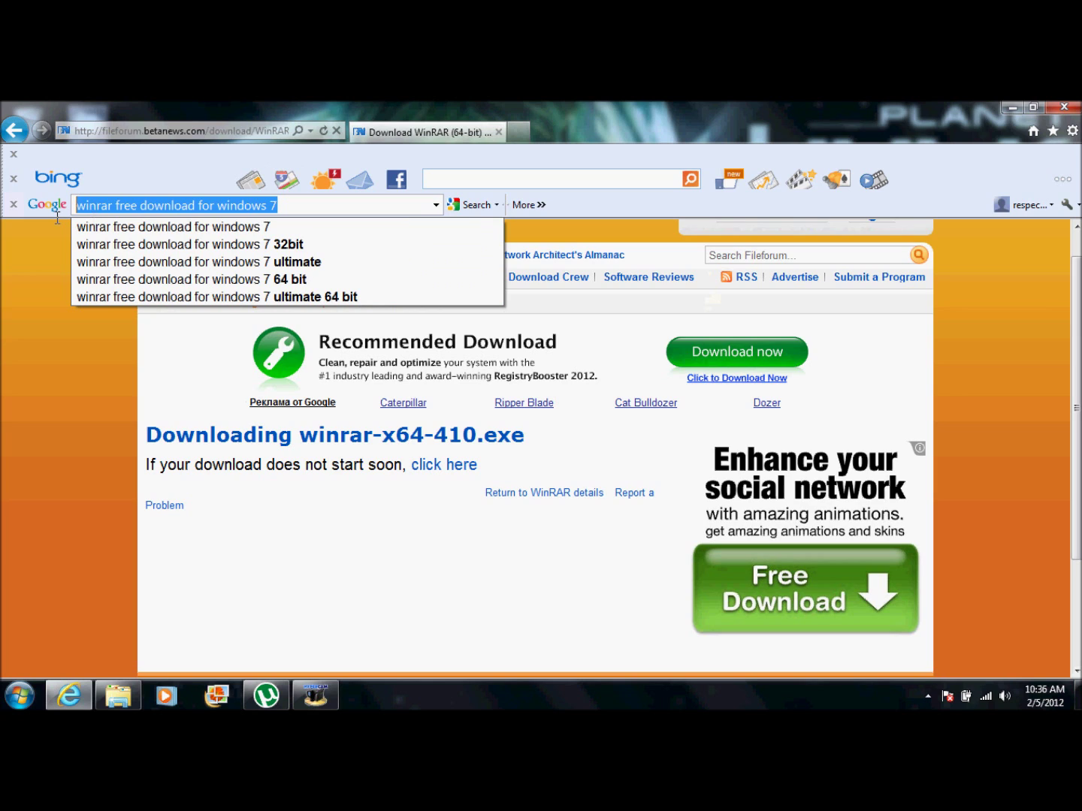
type("dolphin")
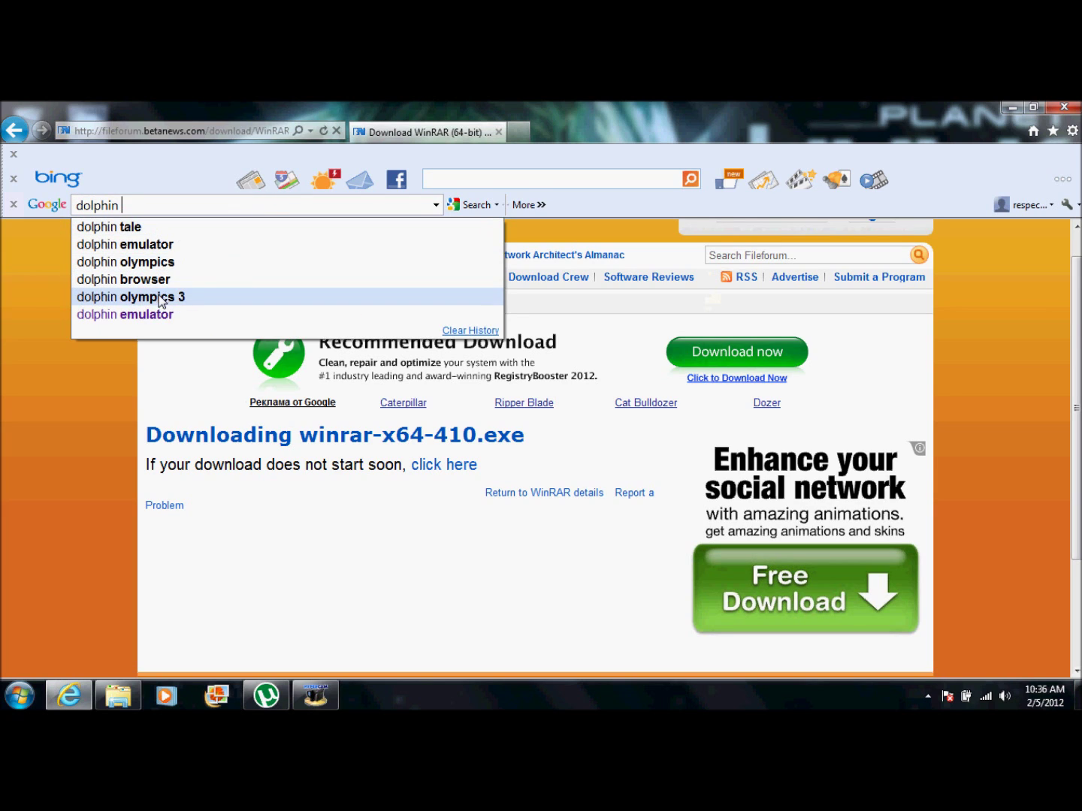
left_click(159, 312)
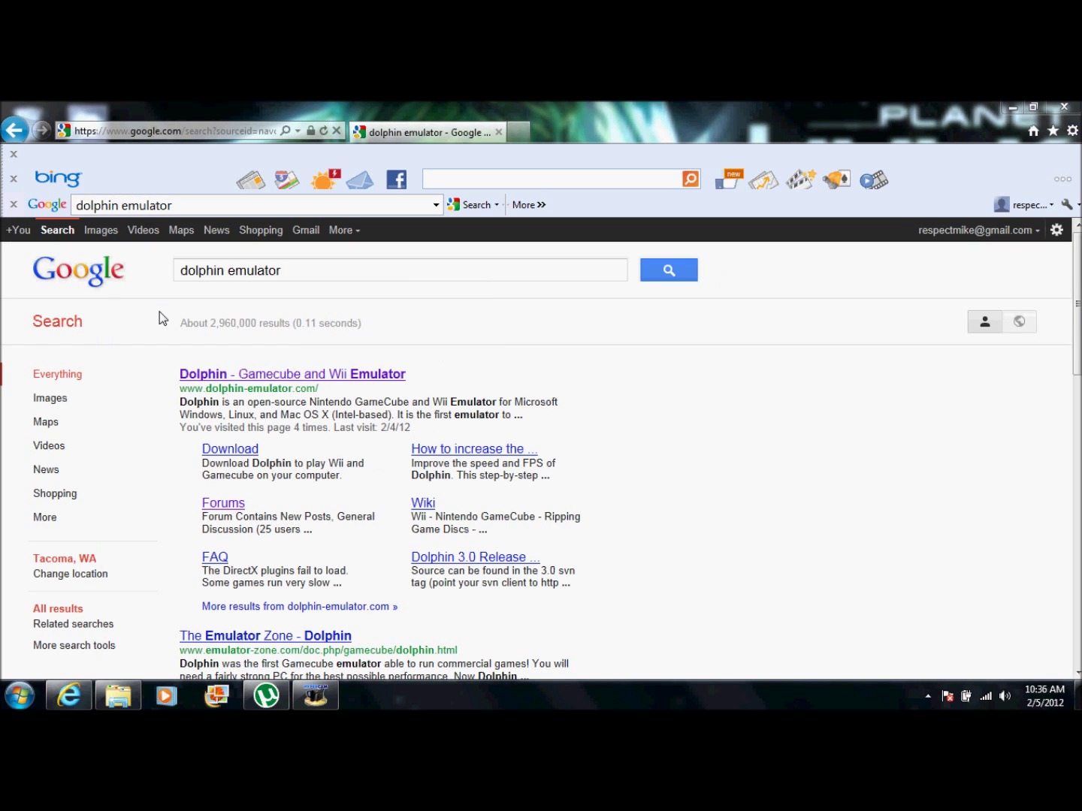
left_click(303, 379)
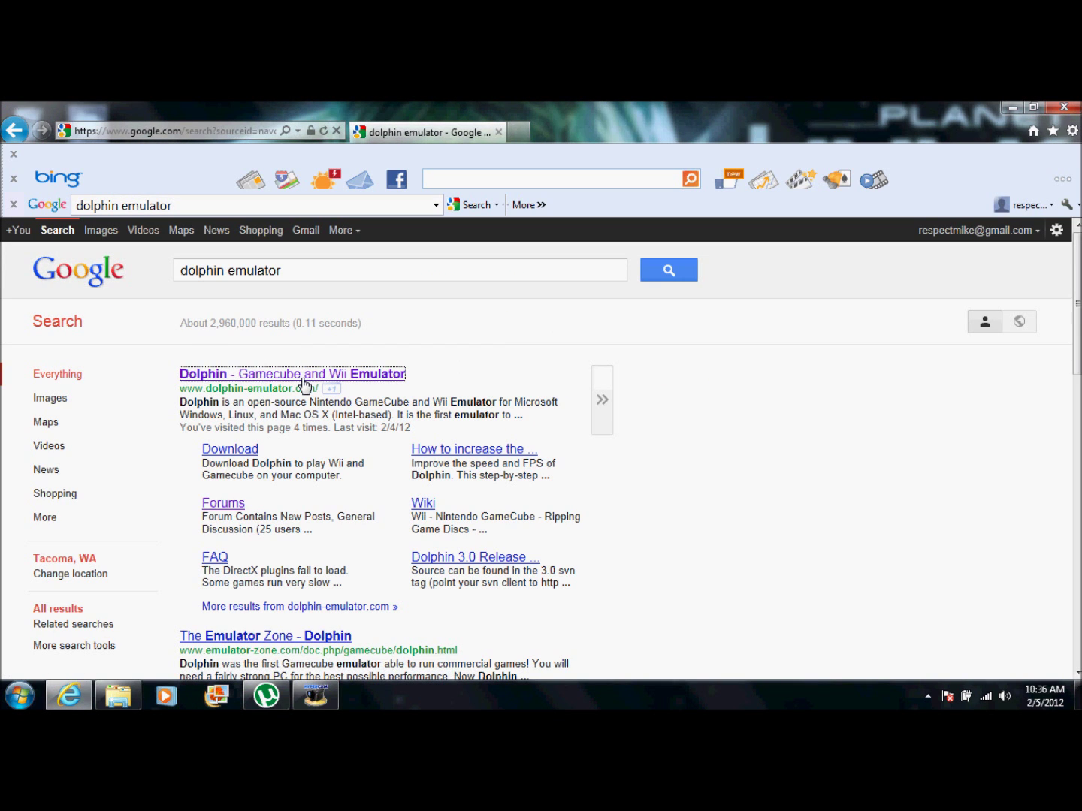
left_click(234, 375)
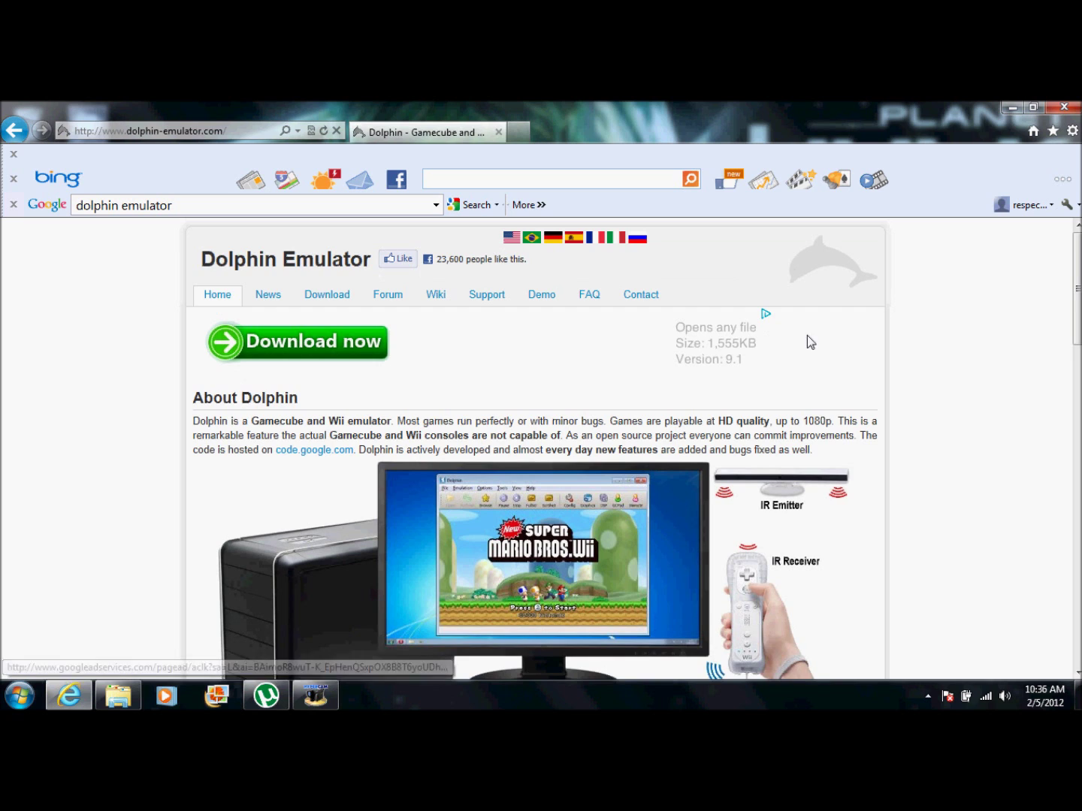
- Download the 64-bit Dolphin-win-x64-v3.0-415.7z build, open it, and minimize the browser
left_click(329, 301)
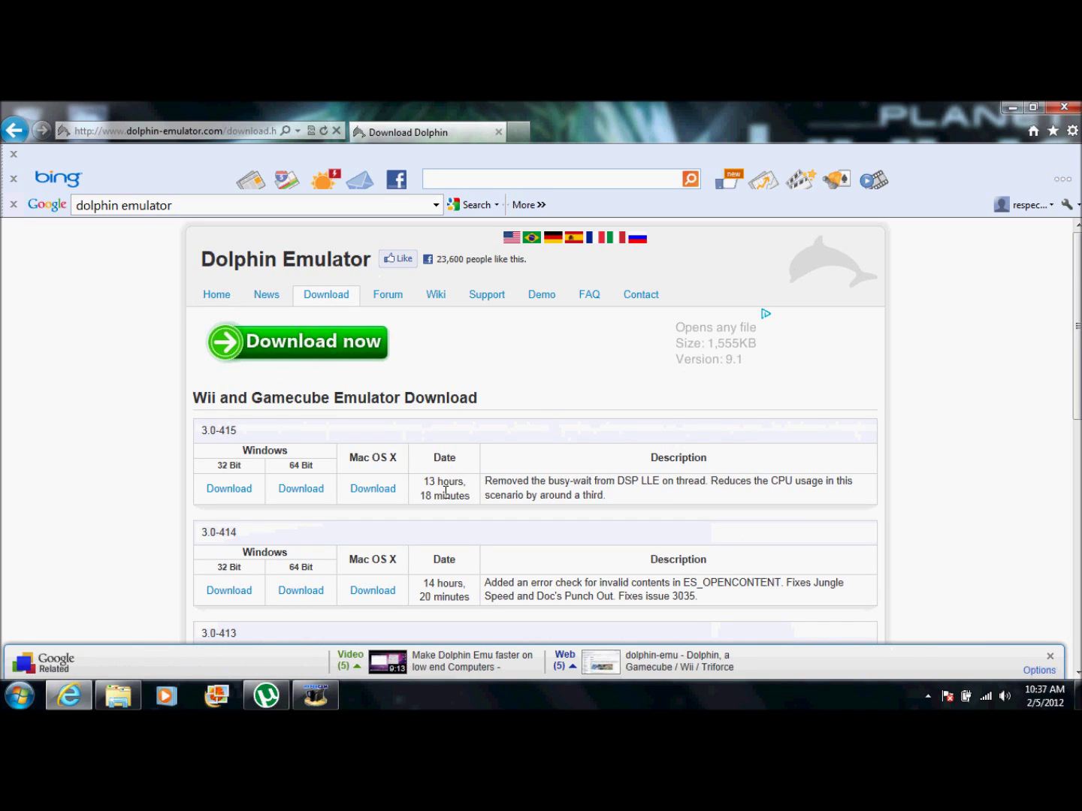
left_click(298, 490)
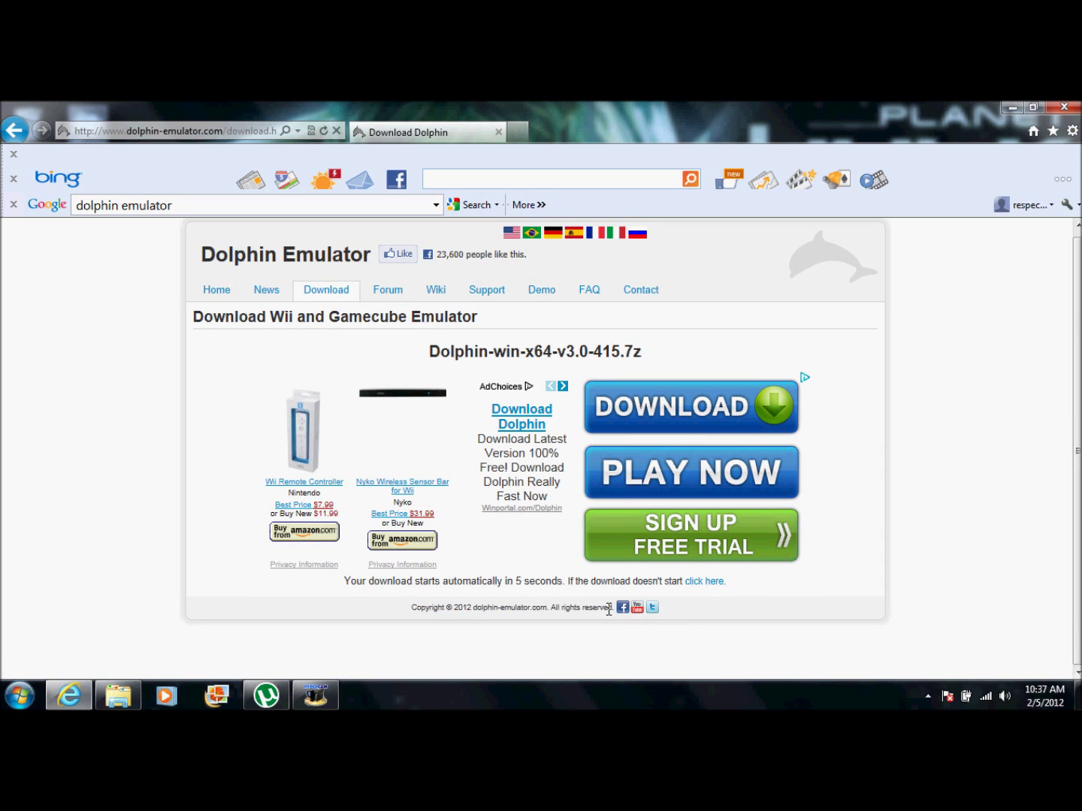
left_click(706, 582)
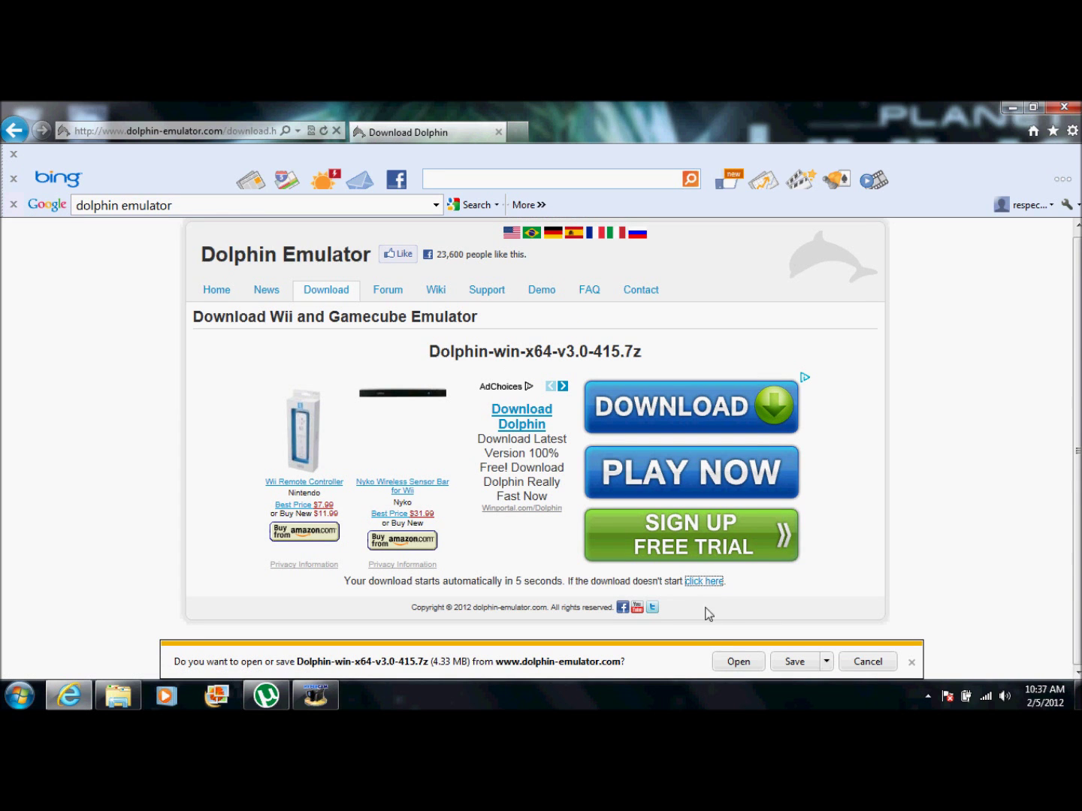
left_click(727, 659)
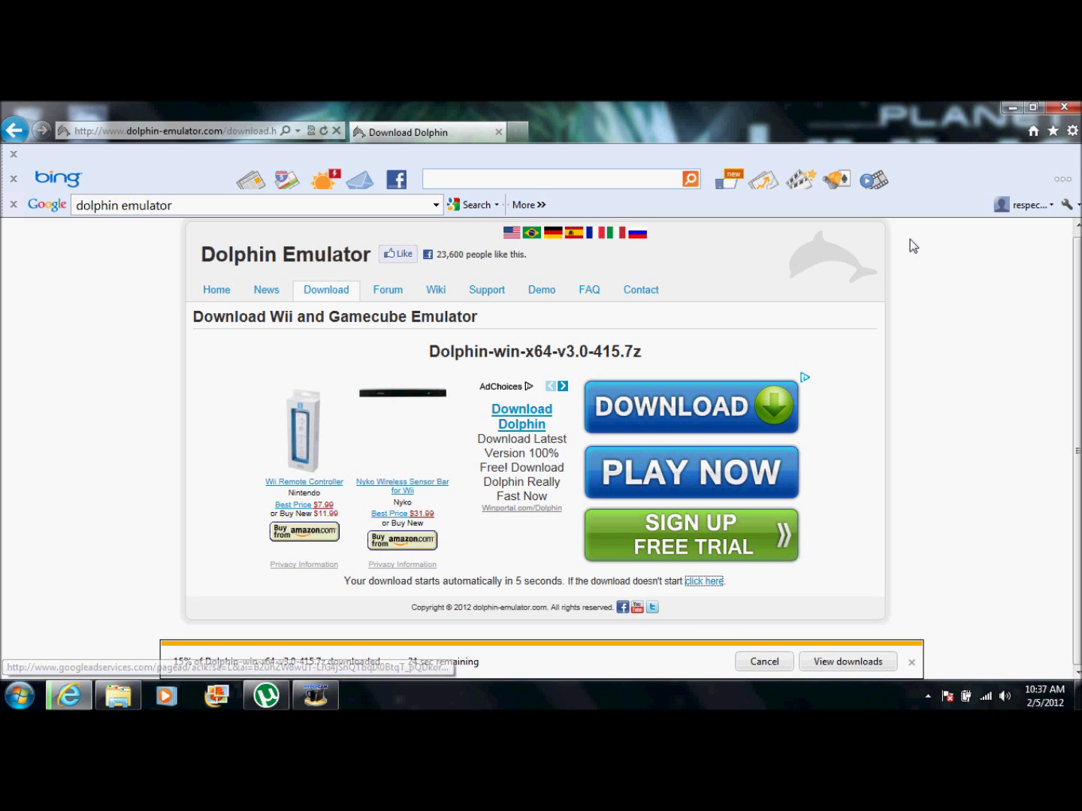
left_click(1011, 109)
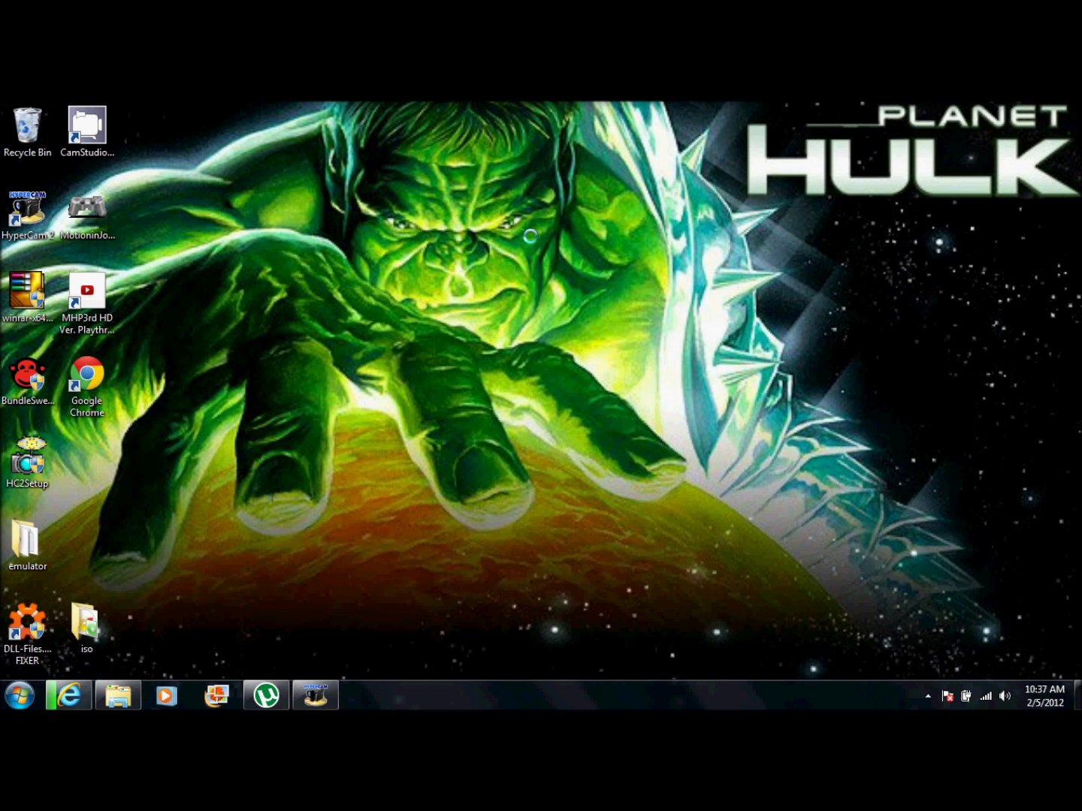
- Create a desktop folder named 'emulator', declining to merge with the existing one
right_click(531, 235)
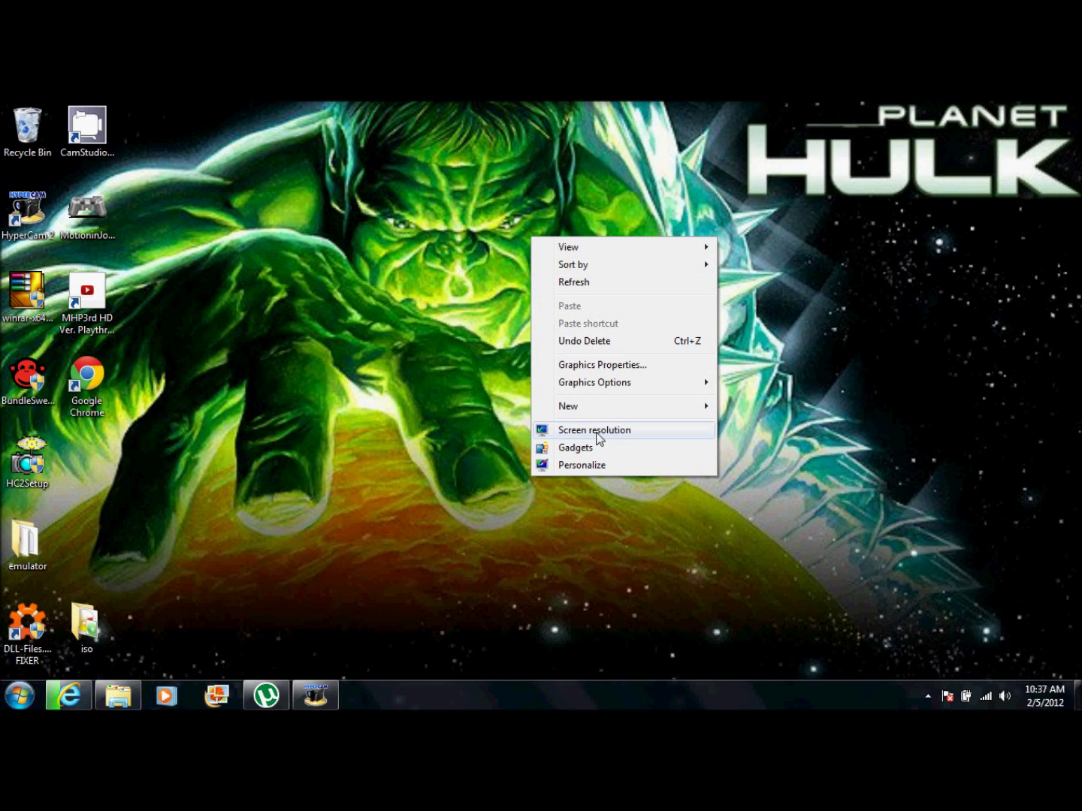
mouse_move(604, 409)
left_click(754, 406)
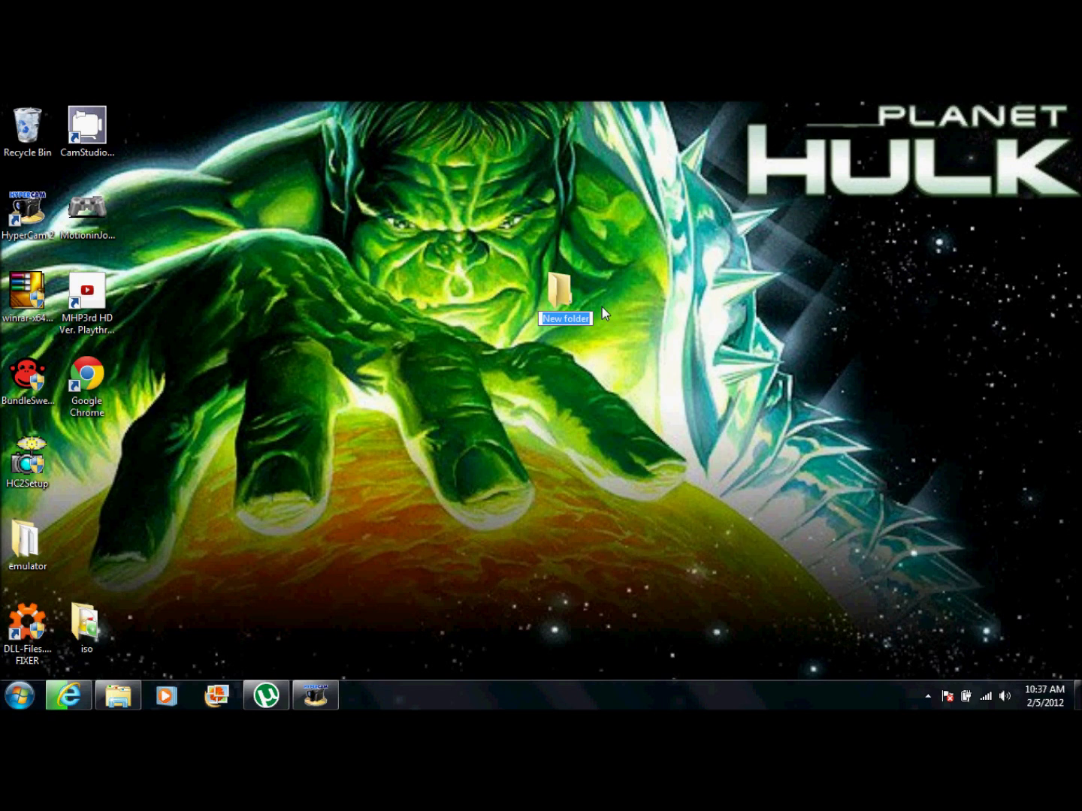
type("emulator")
key("Return")
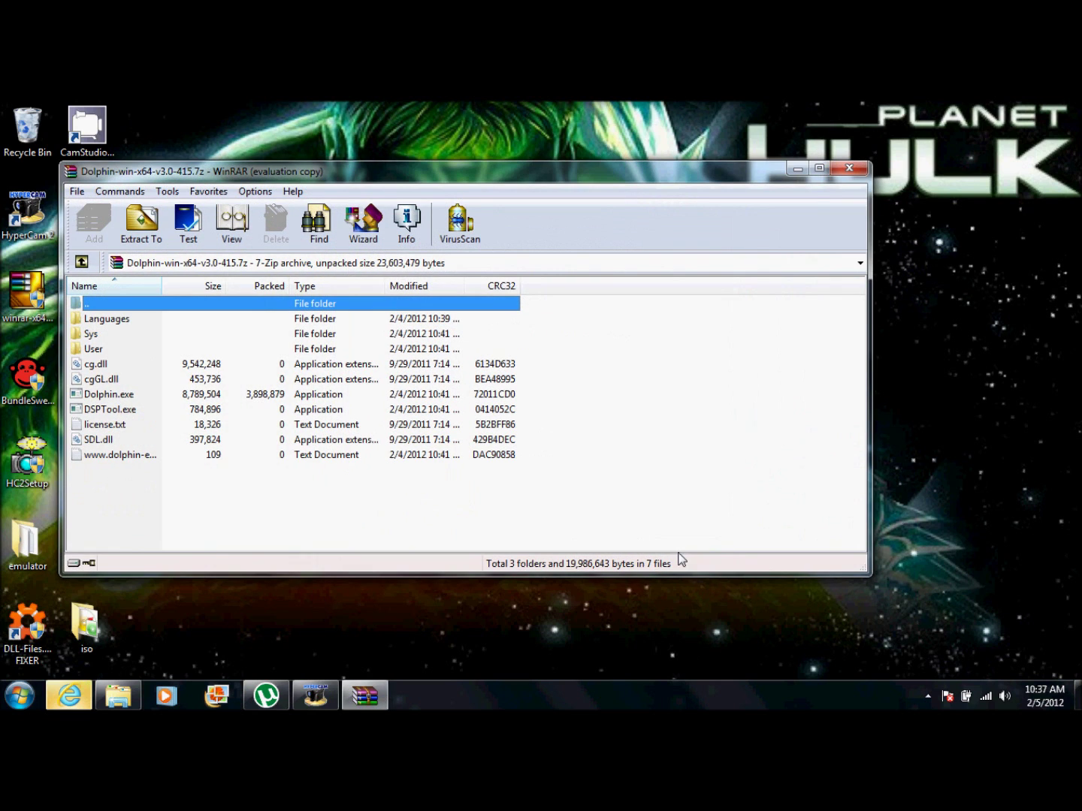
left_click(797, 167)
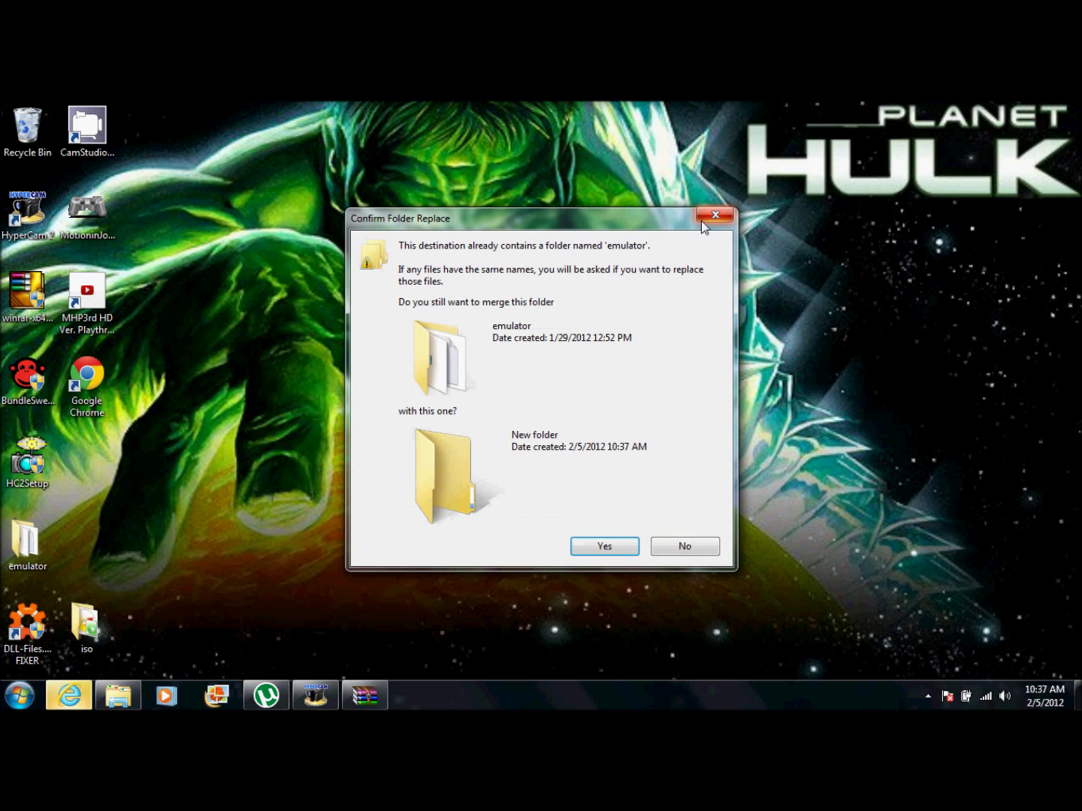
left_click(685, 546)
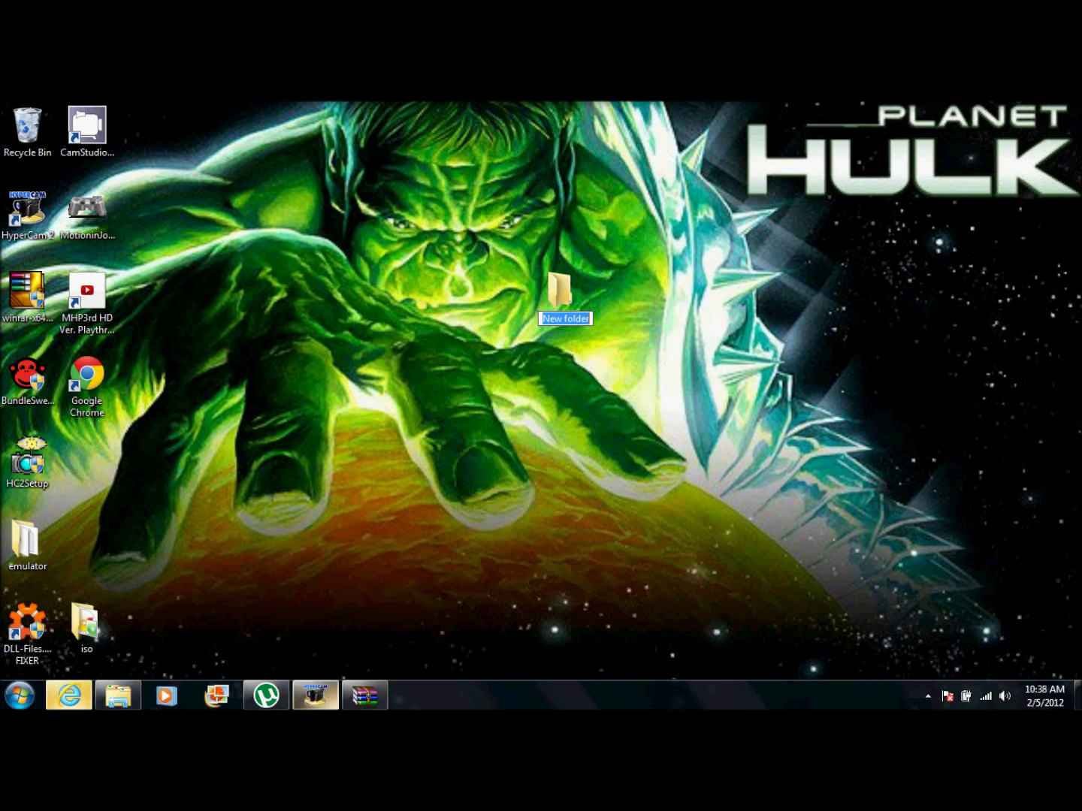
- Choose the emulator folder as extraction destination, cancel the extraction, and close WinRAR
left_click(364, 695)
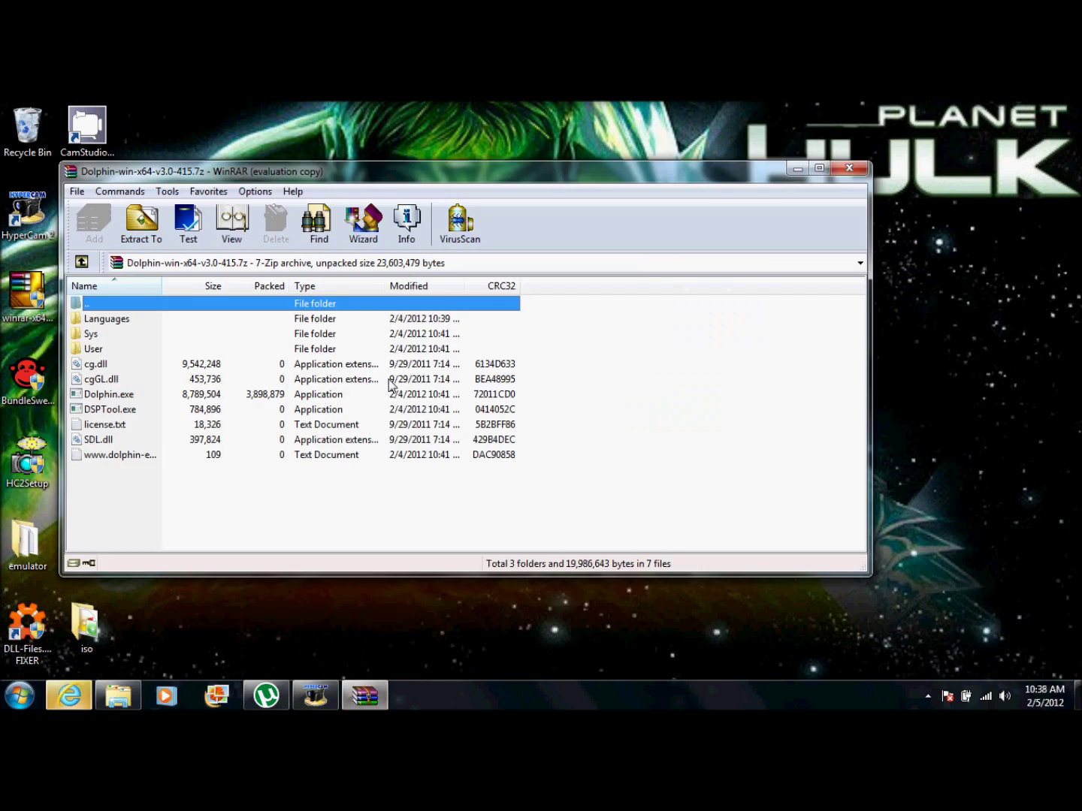
left_click(146, 220)
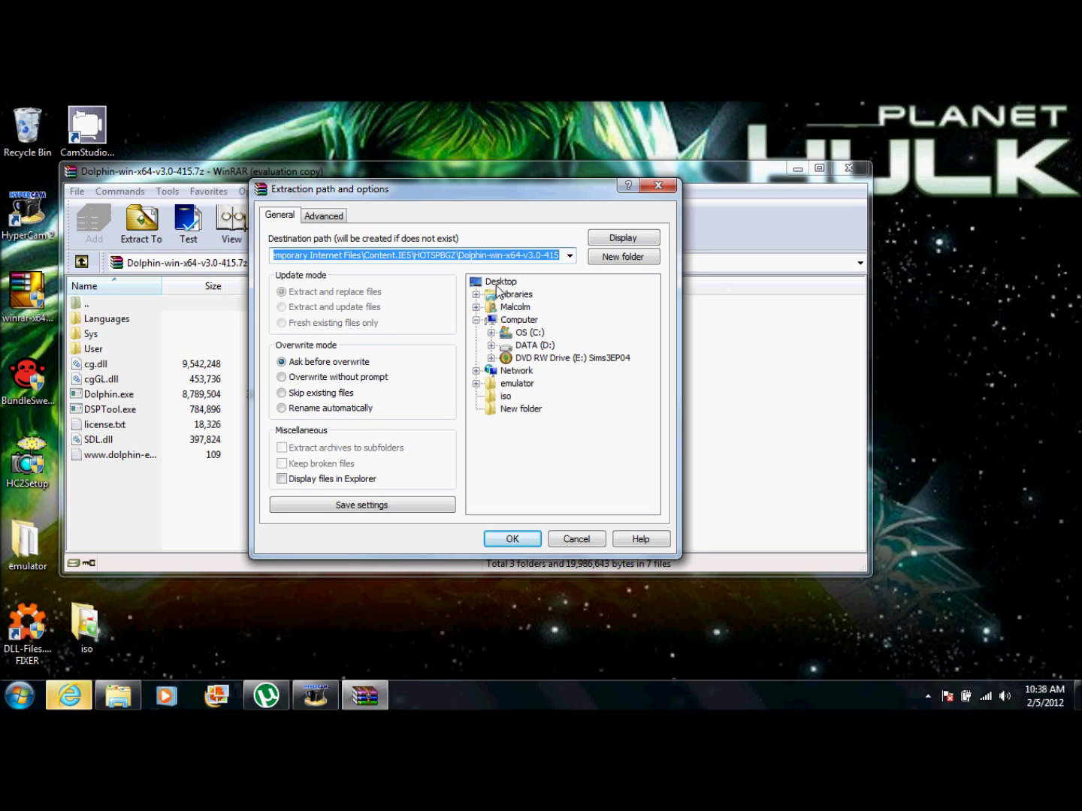
left_click(514, 384)
left_click(572, 539)
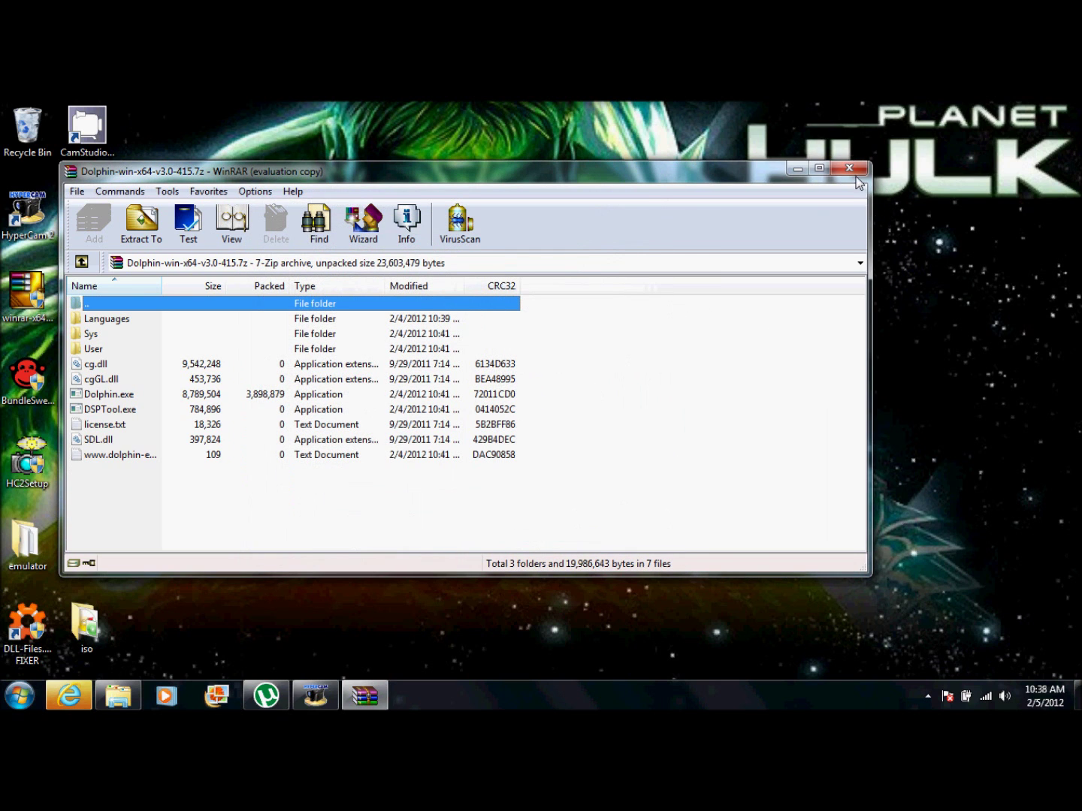
left_click(852, 171)
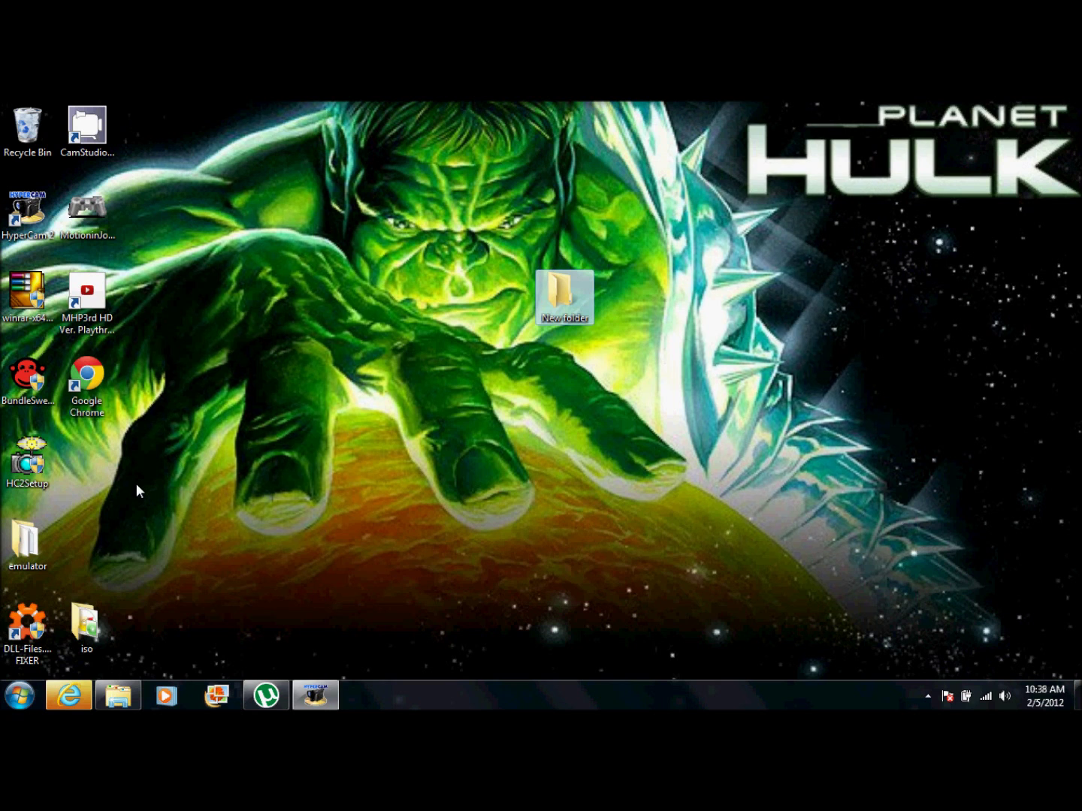
- Open the desktop emulator folder and launch Dolphin.exe, showing Monster Hunter Tri in the game list
double_click(31, 544)
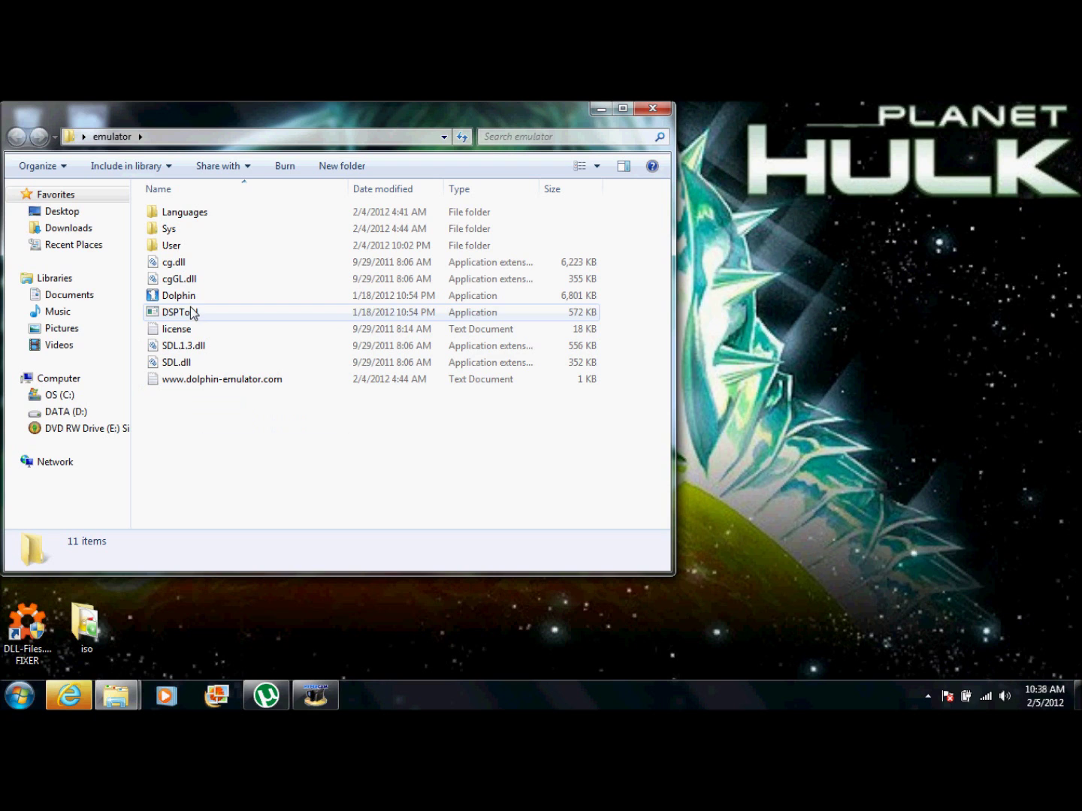
double_click(180, 297)
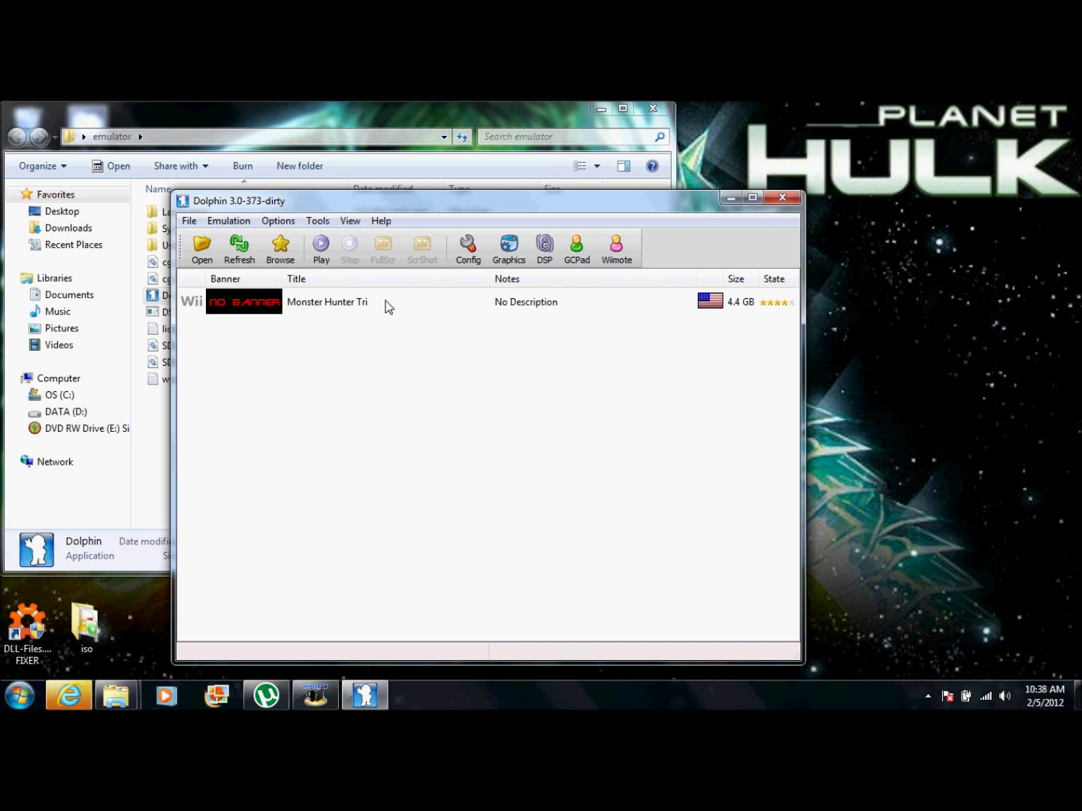
- Create a desktop folder named 'iso', declining the merge and removing the extra New folder (2)
left_click(600, 109)
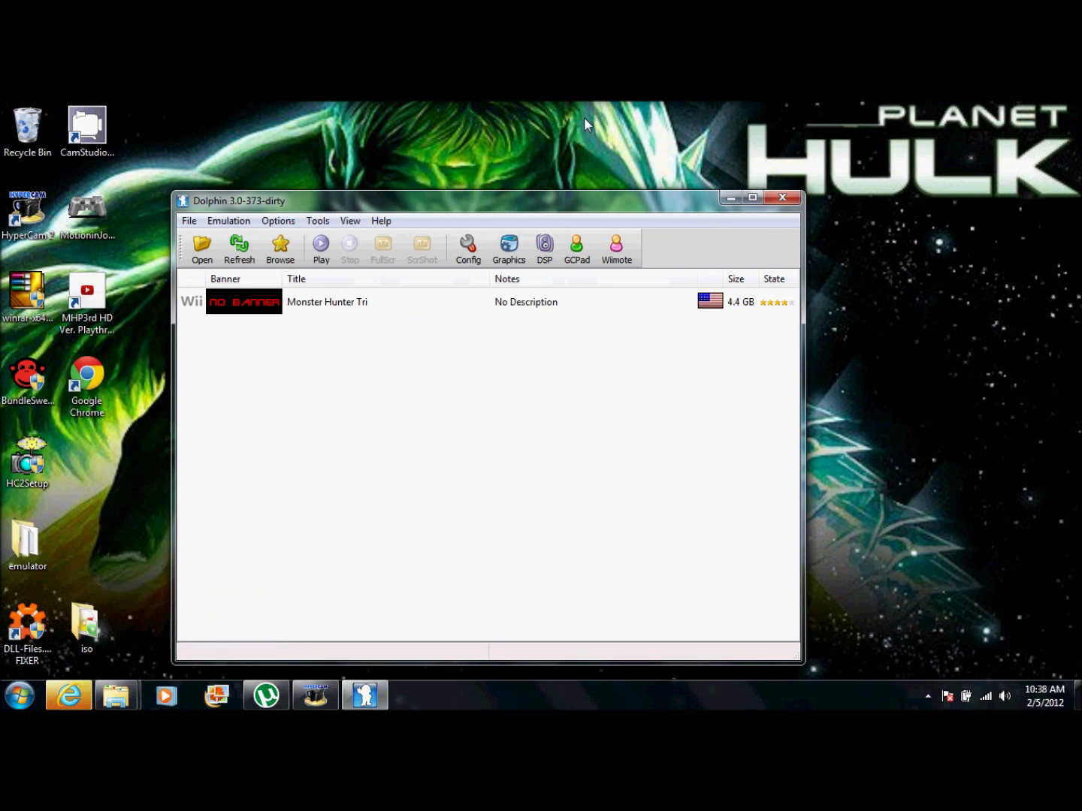
right_click(760, 134)
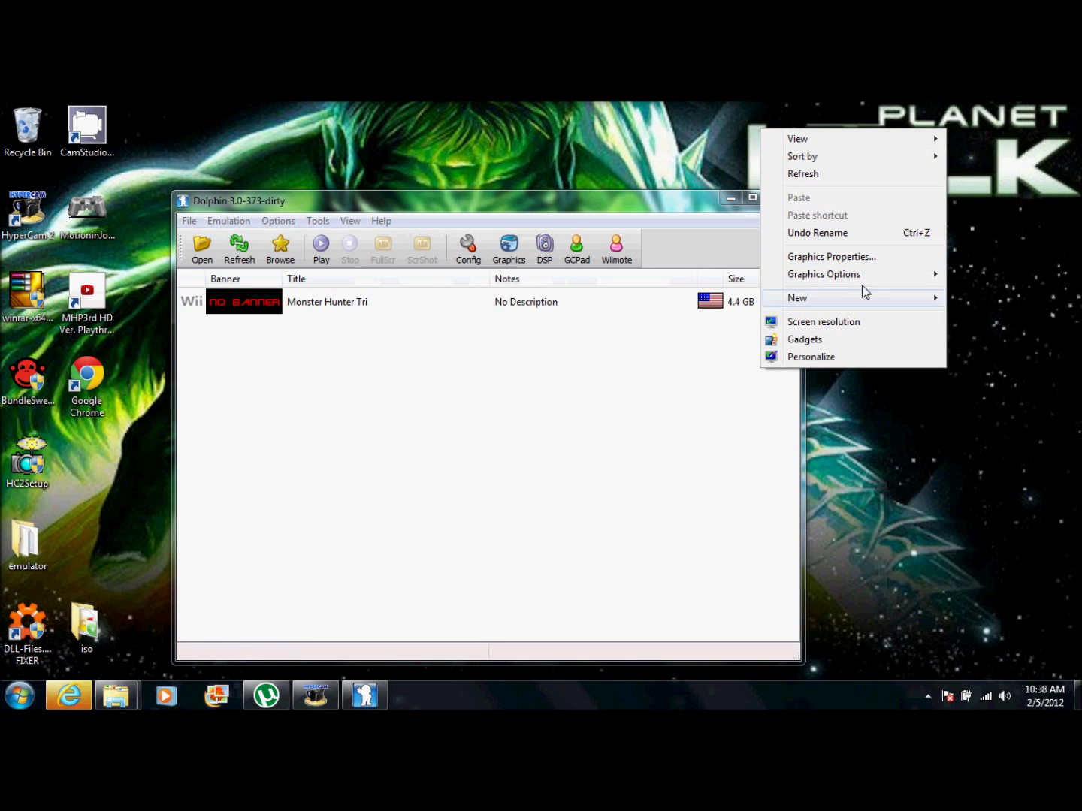
mouse_move(901, 294)
left_click(652, 302)
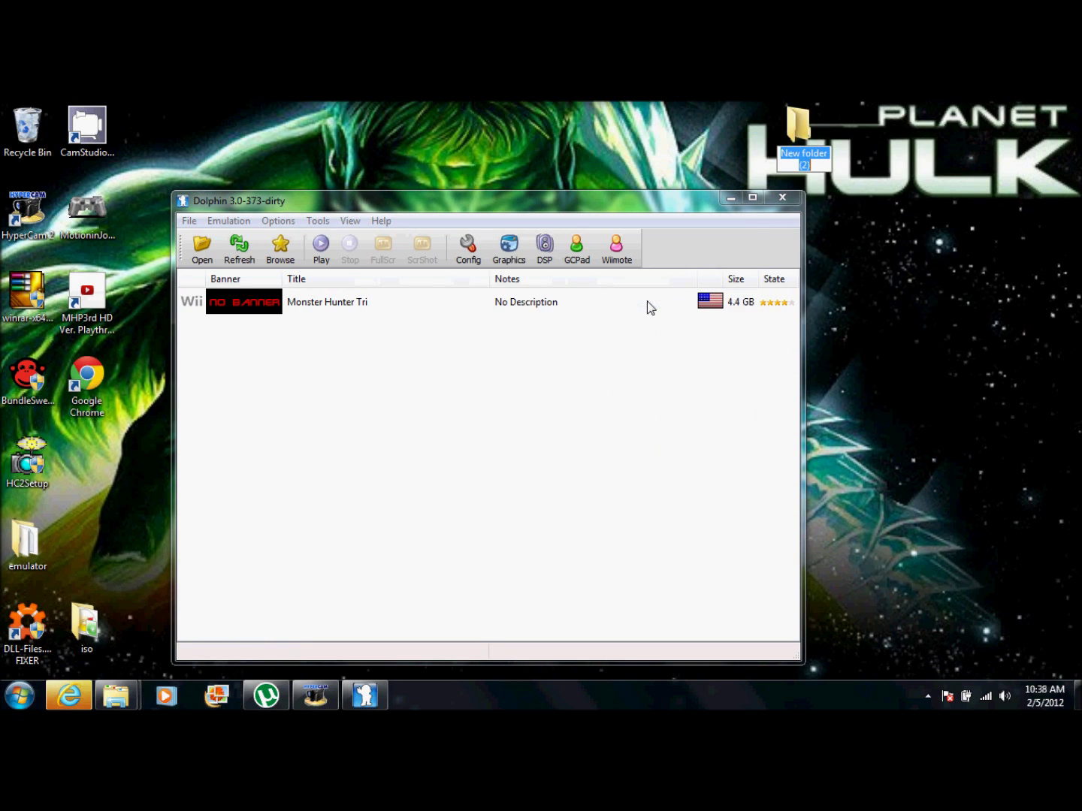
type("i")
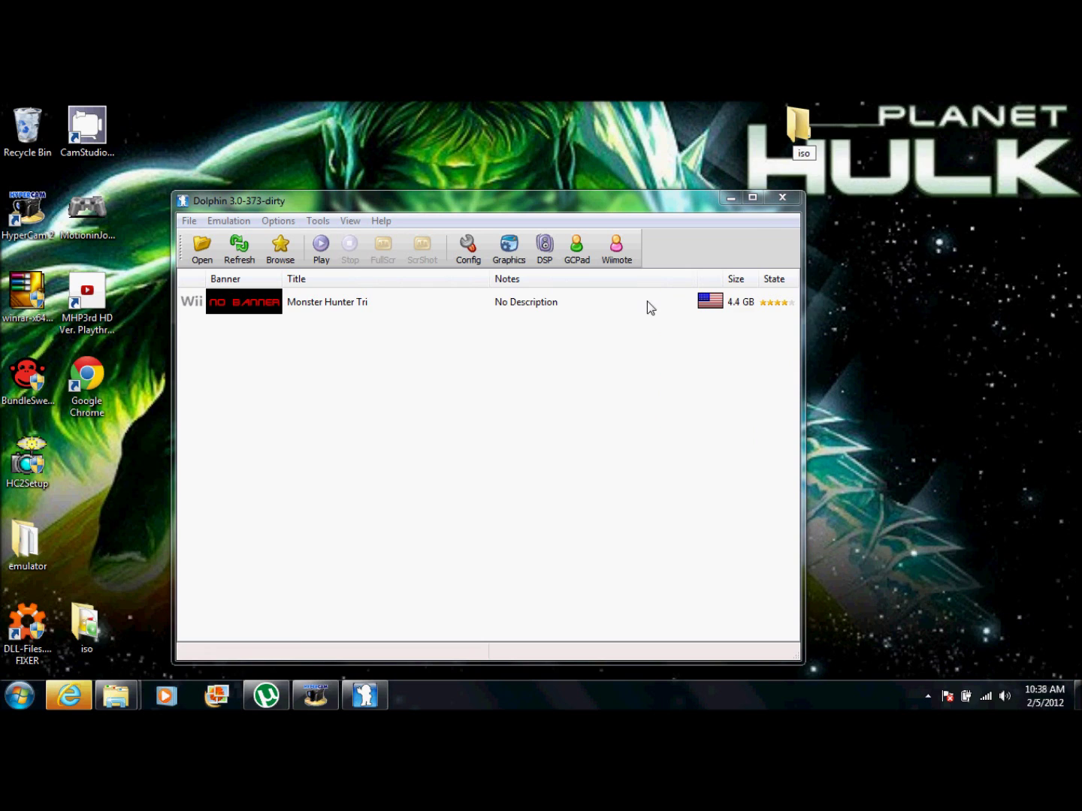
type("so")
key("Return")
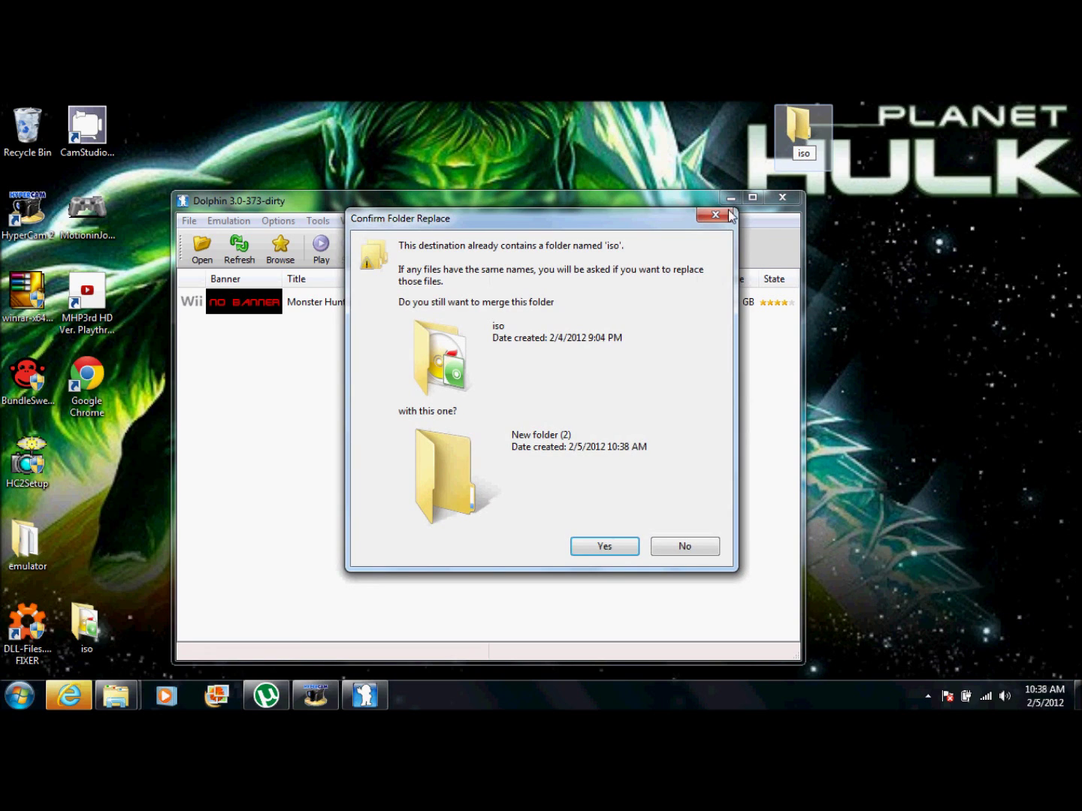
left_click(682, 545)
left_click_drag(800, 126, 35, 138)
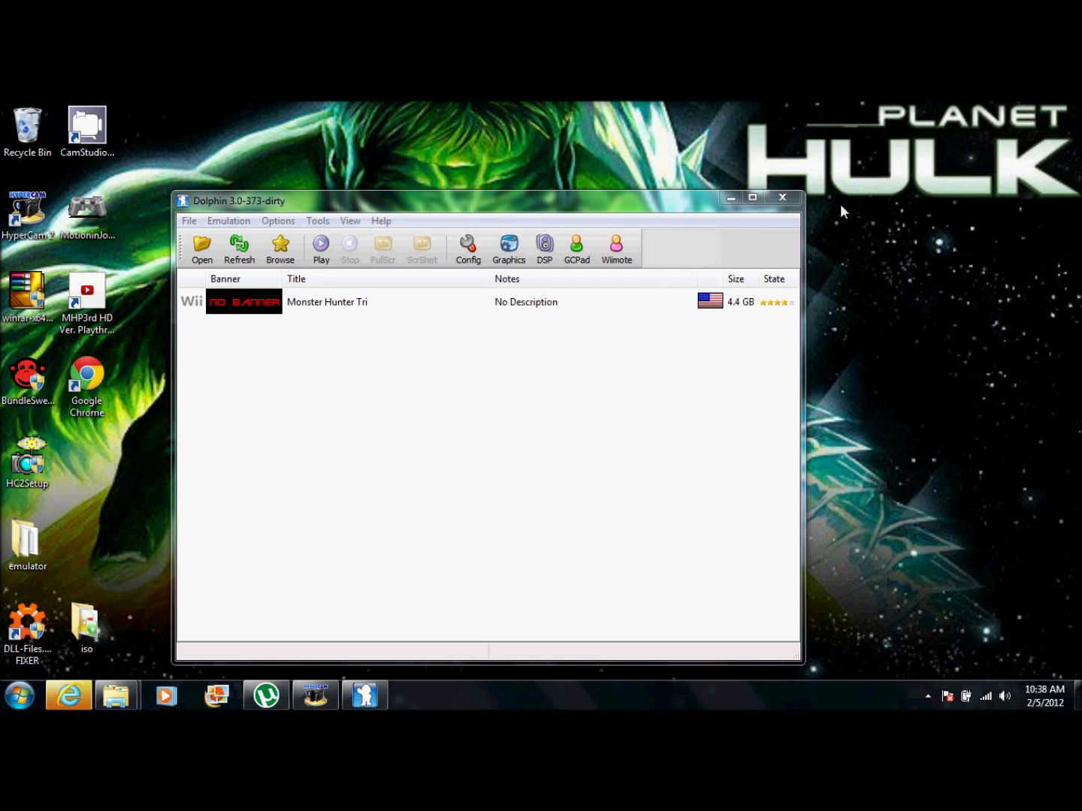
- Keep the iso folder as Dolphin's ISO directory in Config > Paths, then minimize Dolphin
left_click(467, 248)
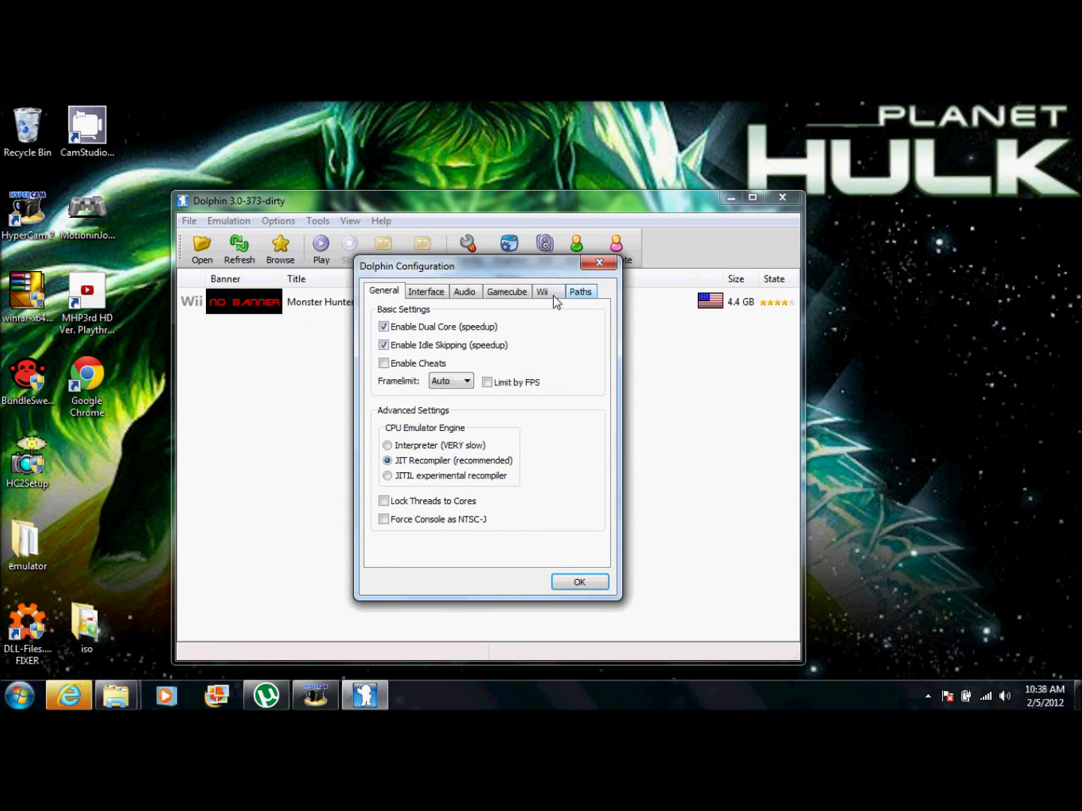
left_click(584, 293)
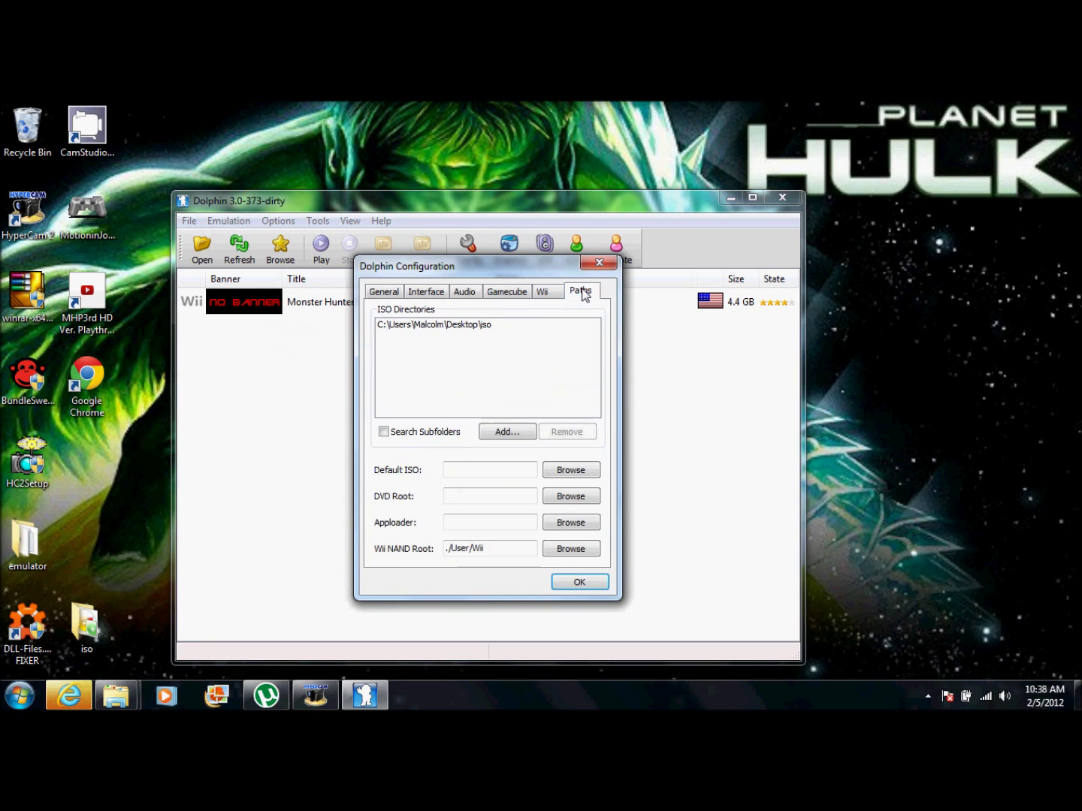
left_click(506, 433)
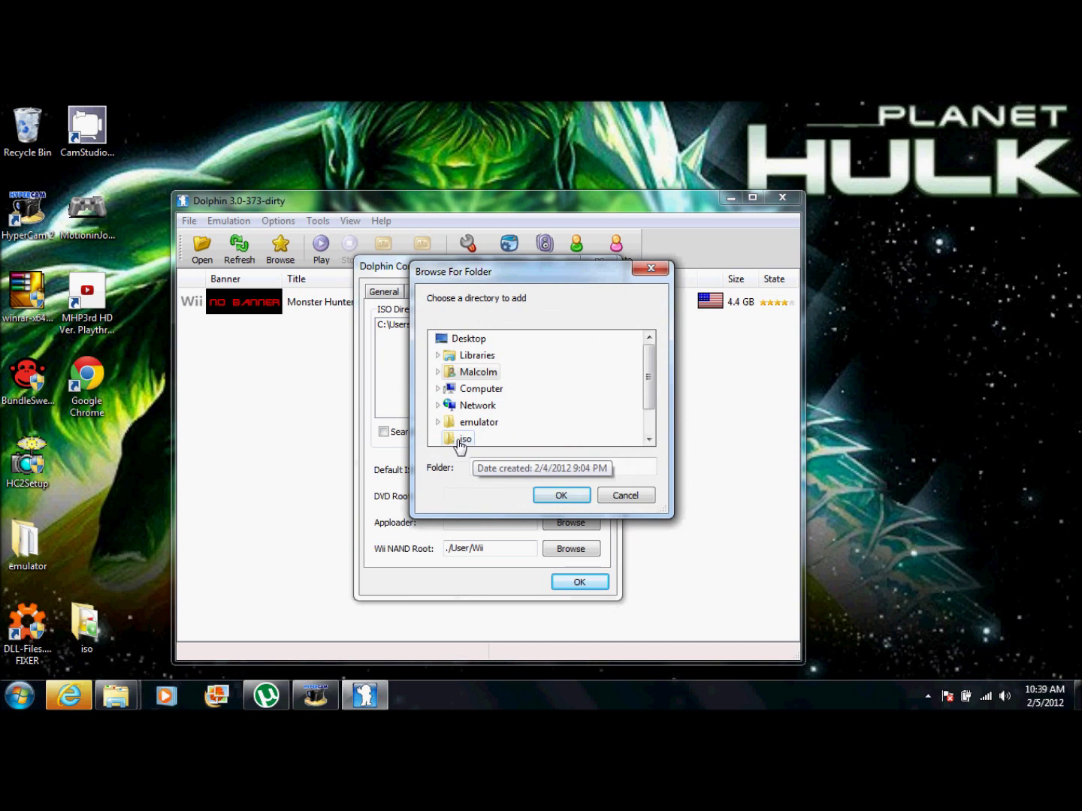
left_click(653, 272)
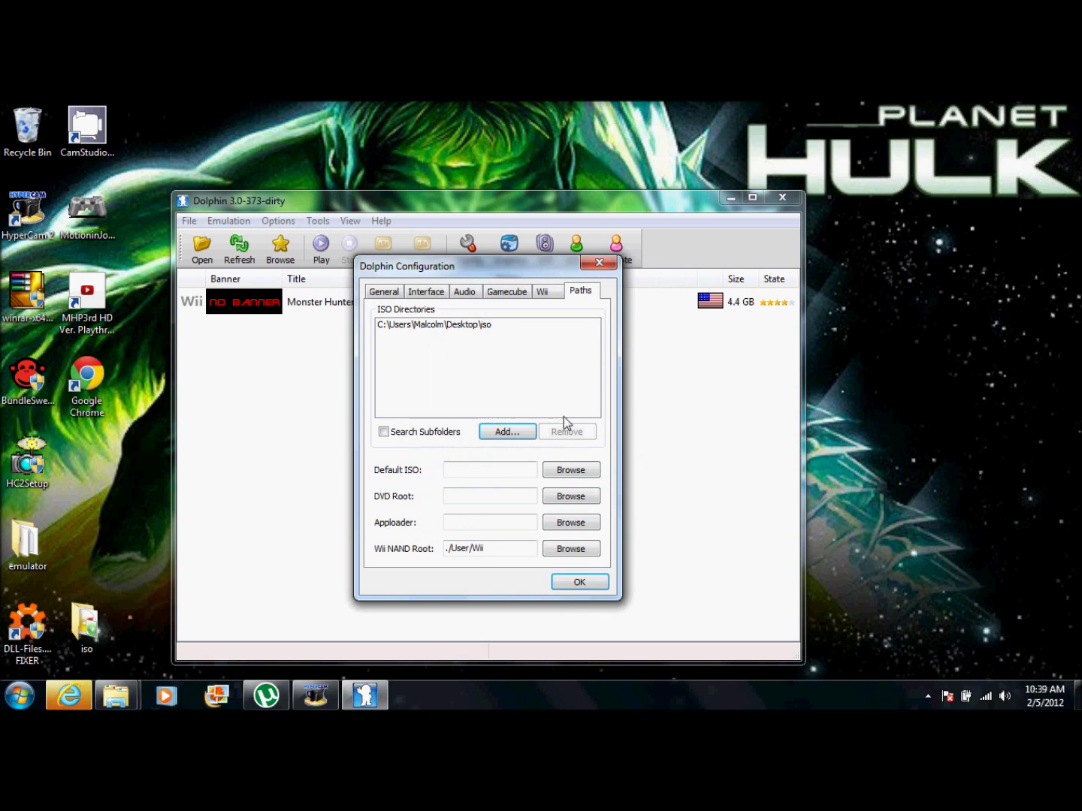
left_click(584, 584)
left_click(730, 199)
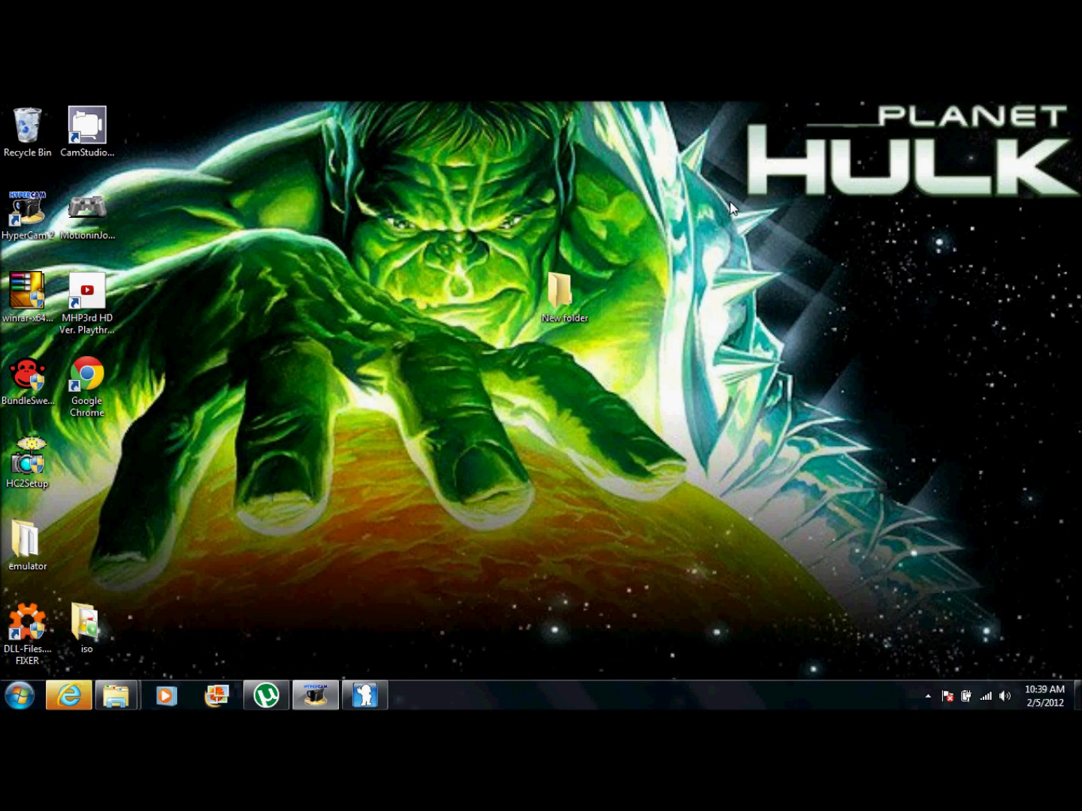
- Visit the uTorrent website via the 'uto' search suggestion
left_click(69, 695)
type("utorr")
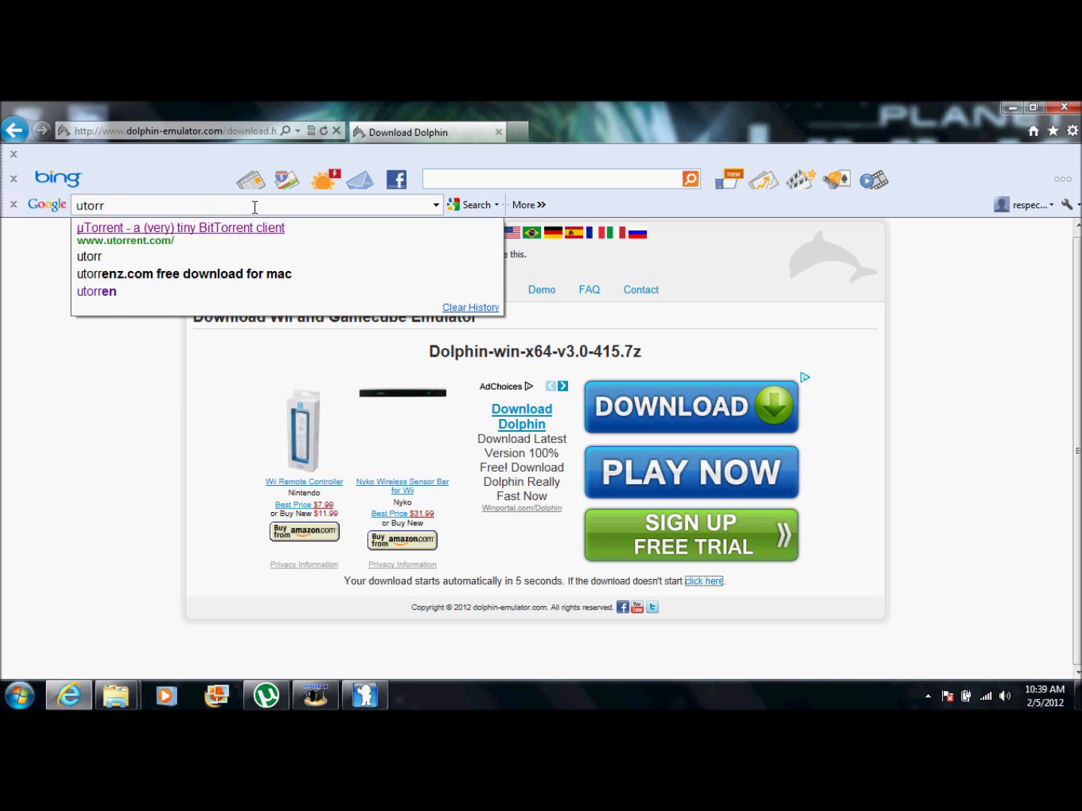
left_click(245, 233)
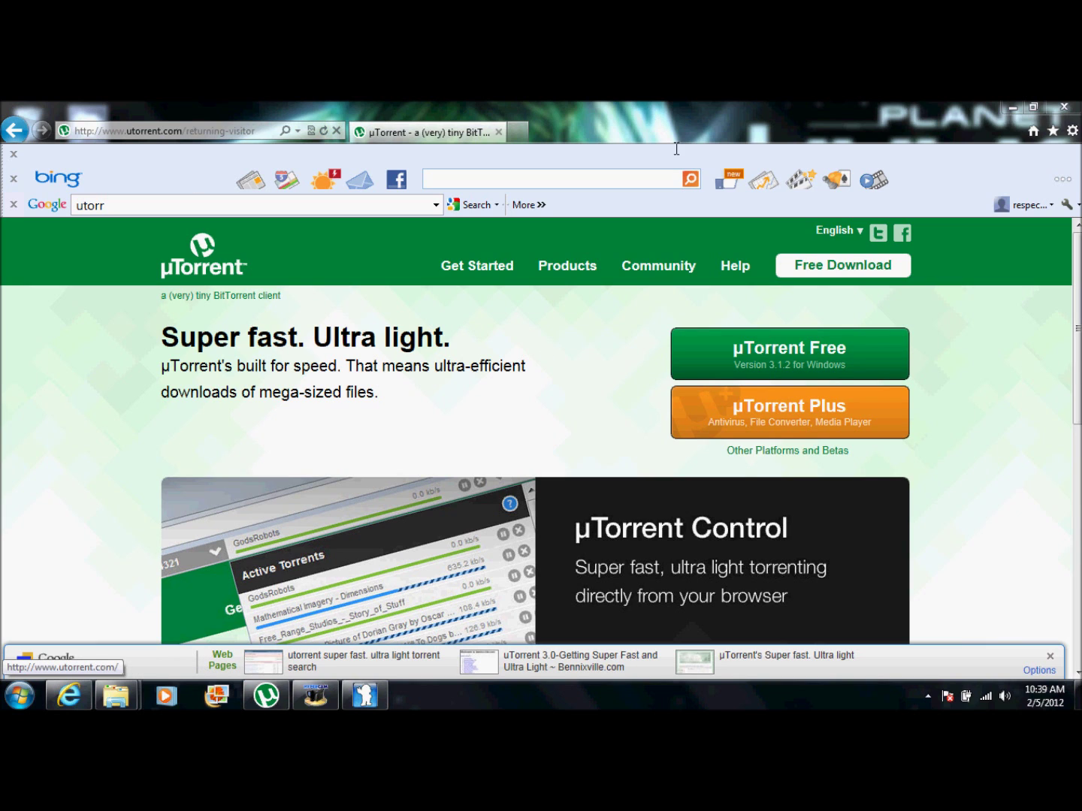
- Search Google for 'pirate bay' and open the top thepiratebay.se result
left_click(202, 207)
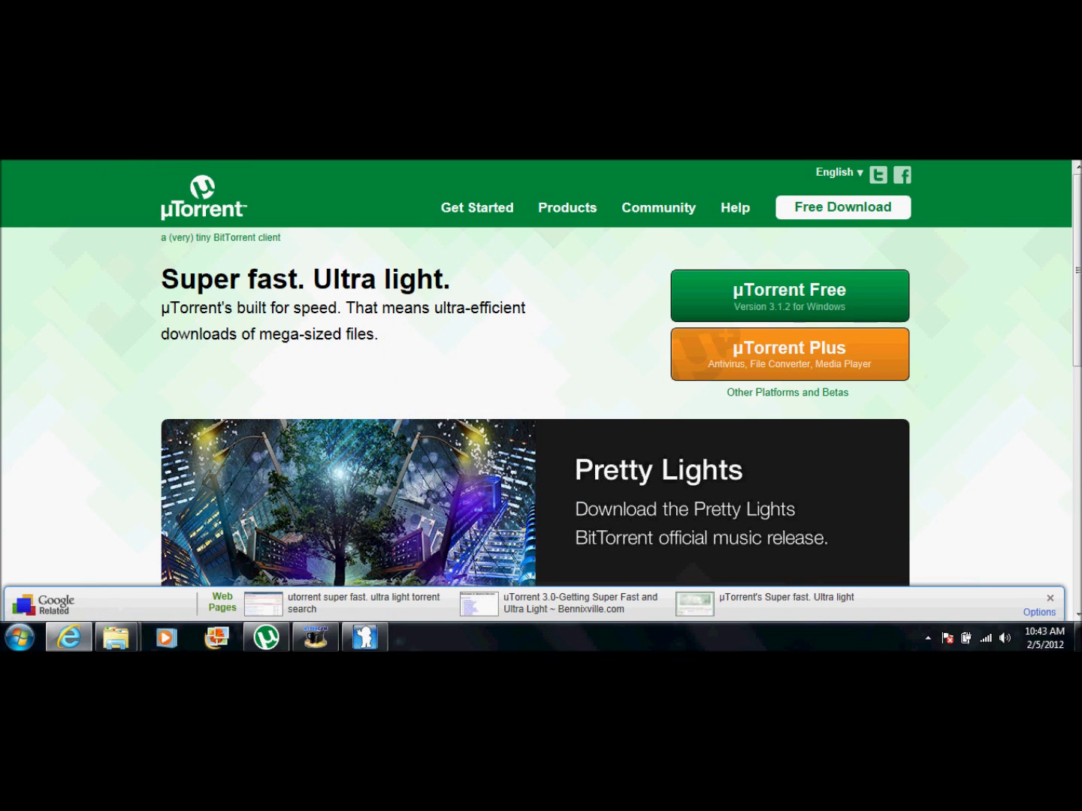
type("pir")
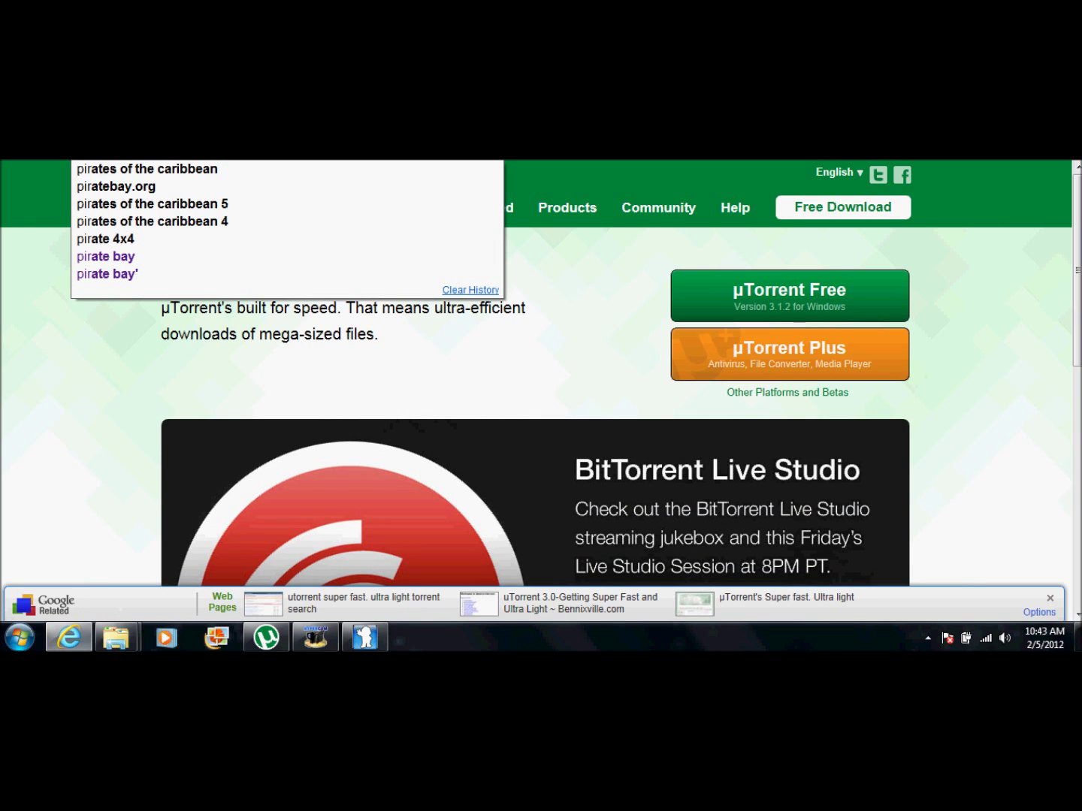
left_click(129, 257)
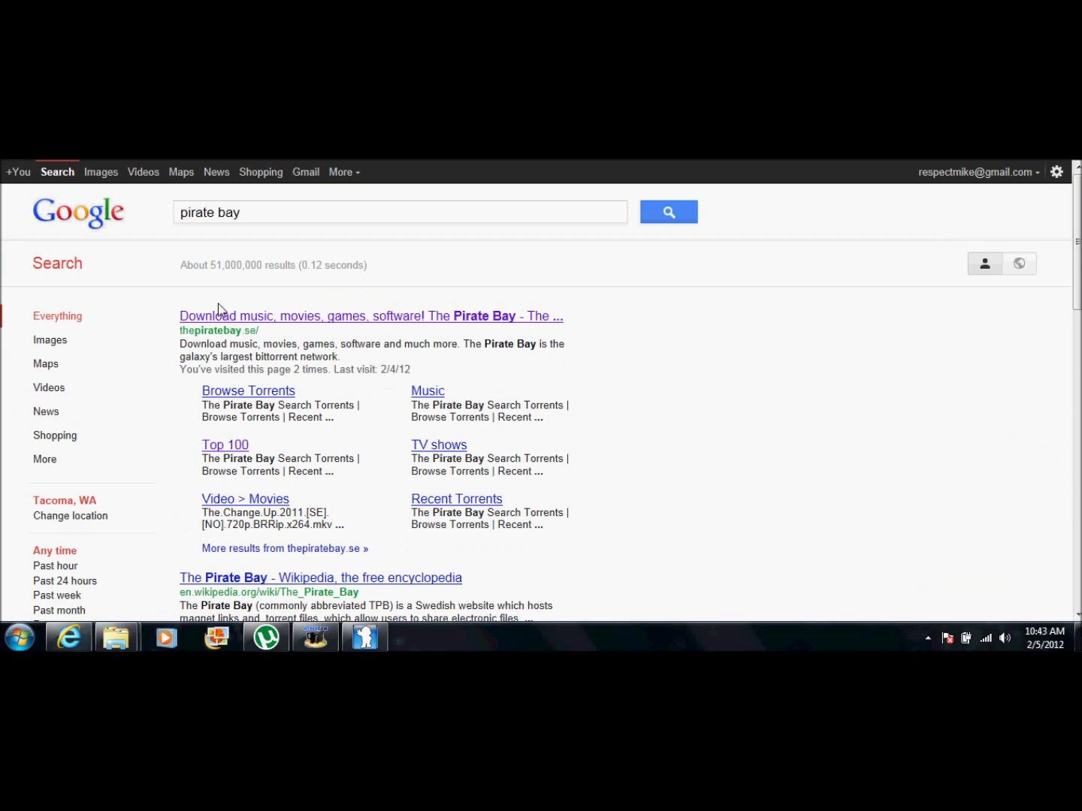
left_click(226, 319)
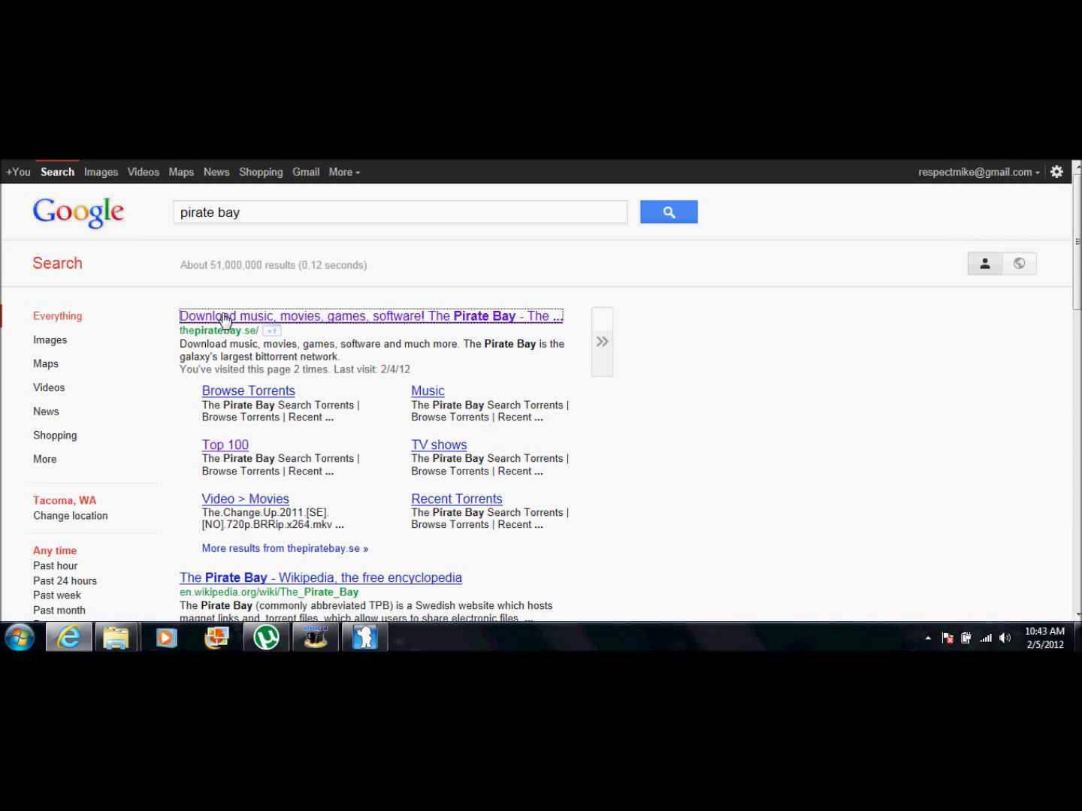